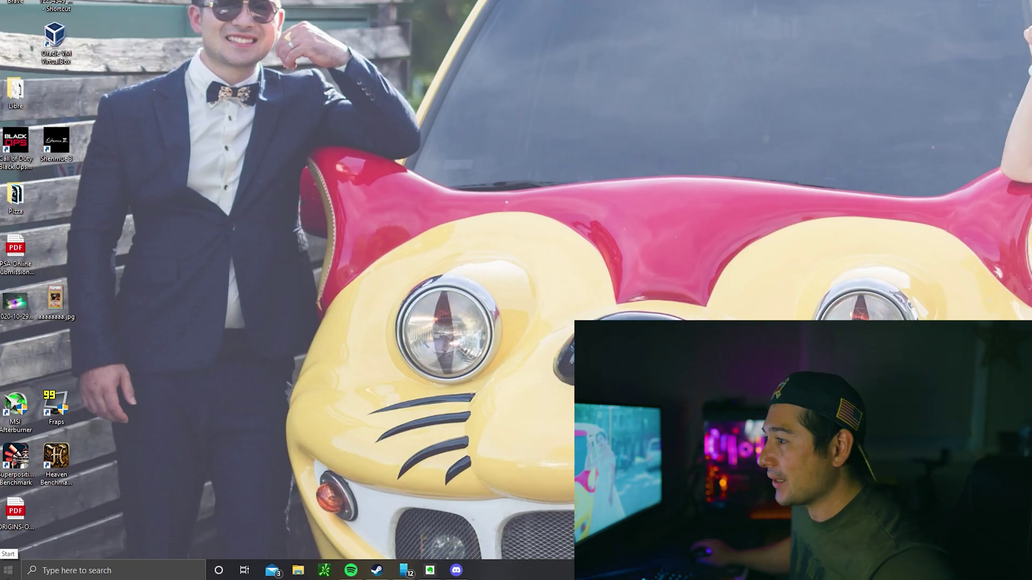
# Search the Microsoft Store for 'lively w' and install Lively Wallpaper
pyautogui.click(8, 570)
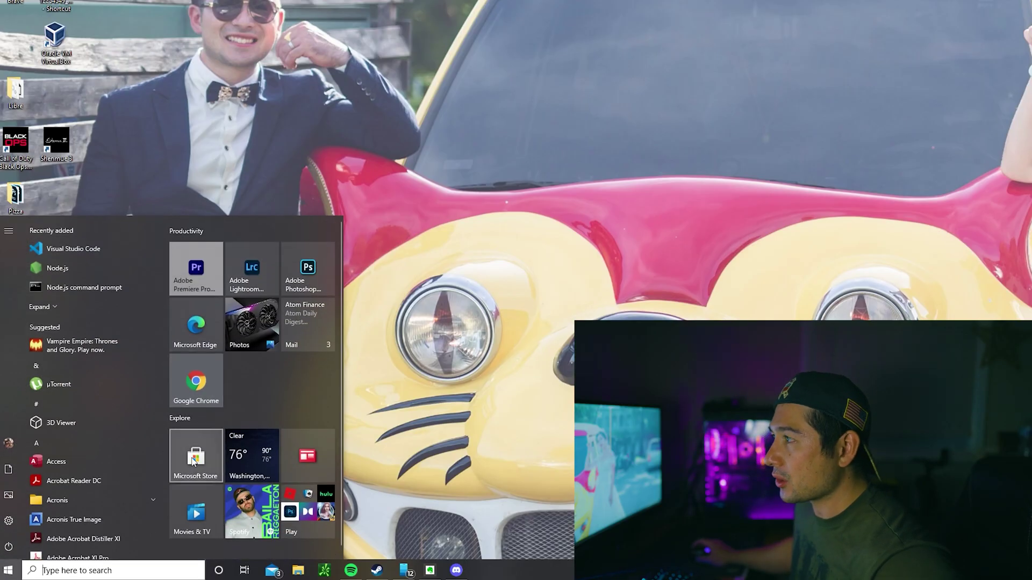
pyautogui.click(196, 470)
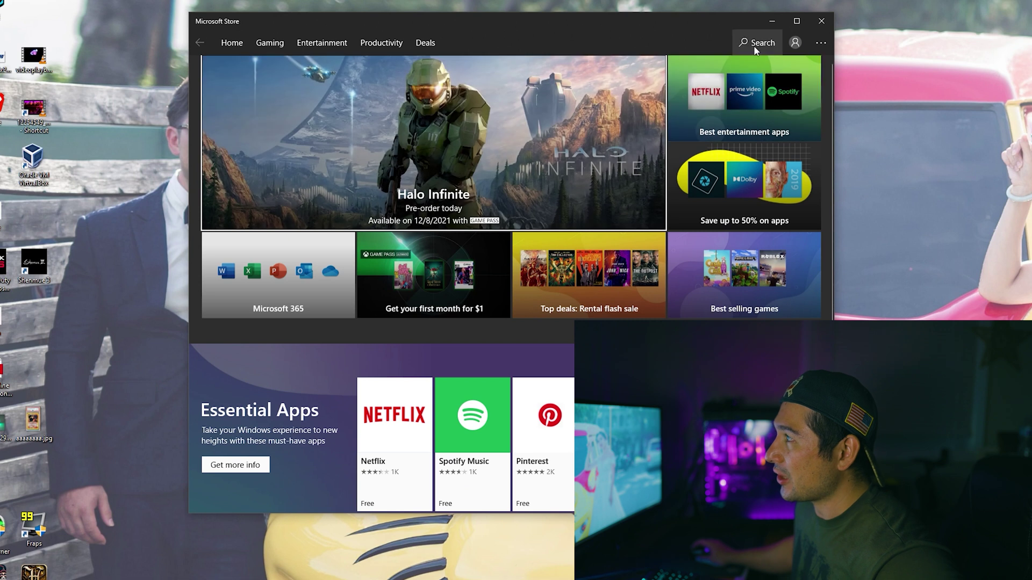
pyautogui.click(761, 47)
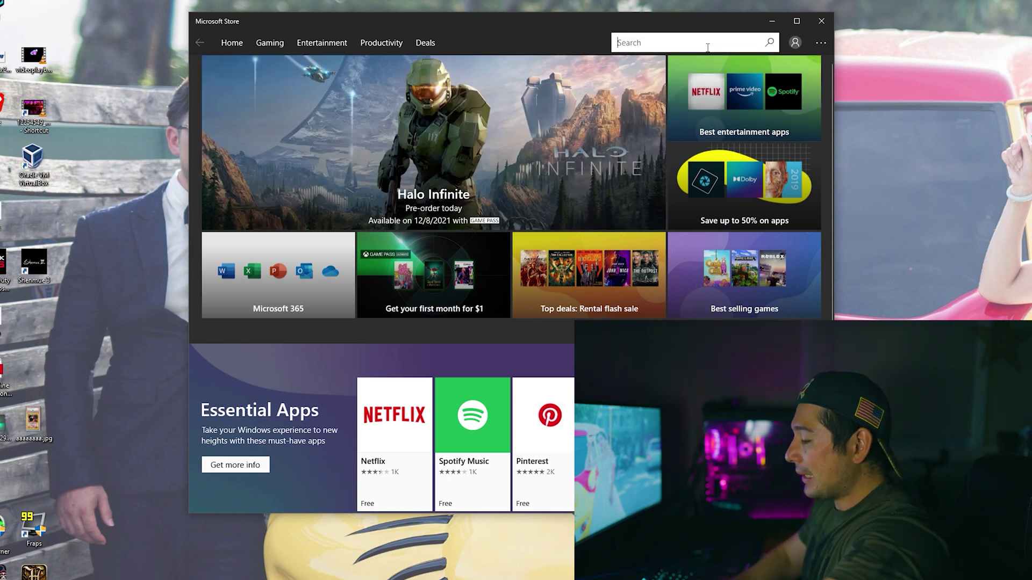
pyautogui.write('livel')
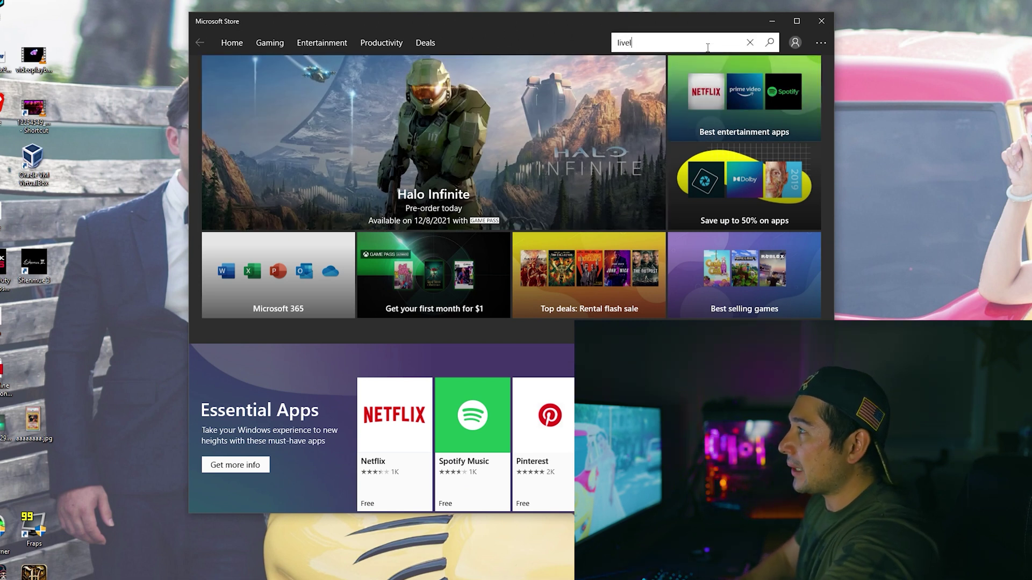
pyautogui.write('y w')
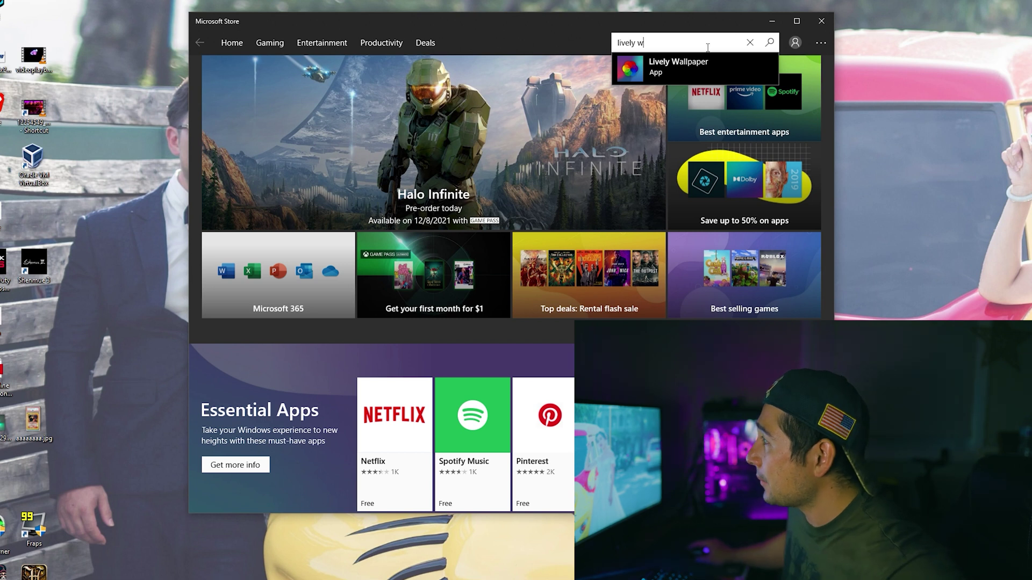
pyautogui.click(644, 67)
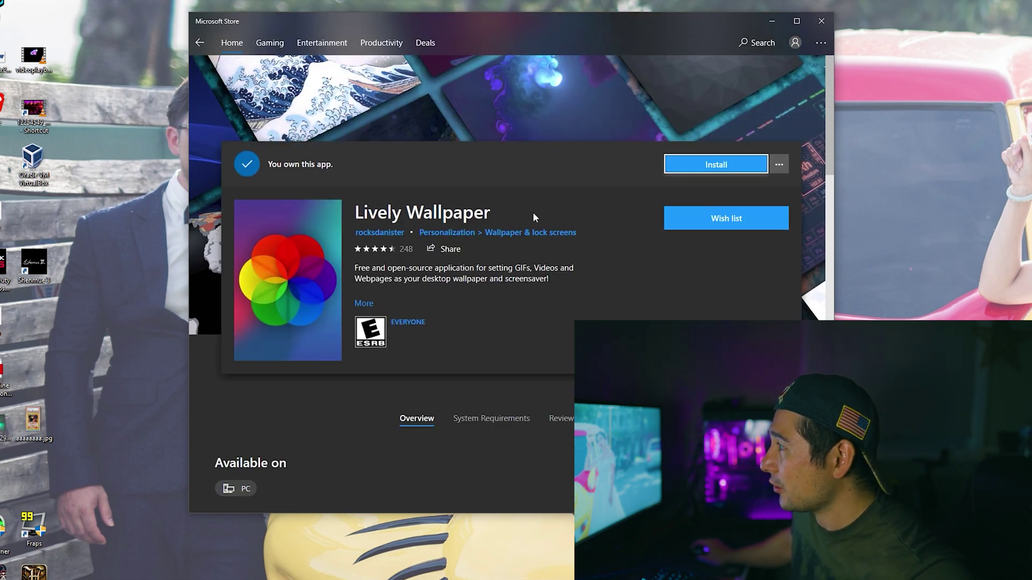
pyautogui.click(672, 167)
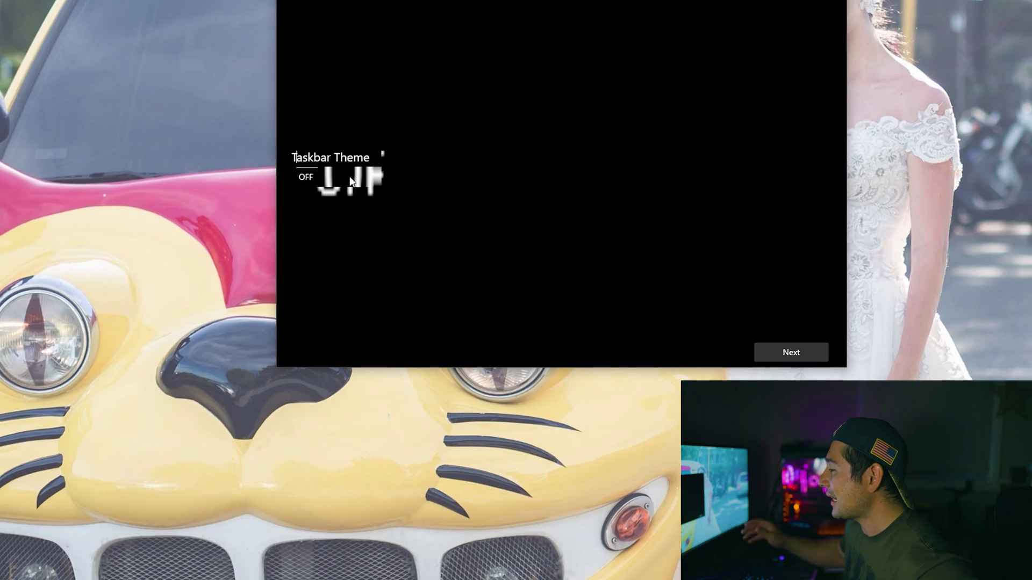
# Pick the Clear taskbar theme and finish Lively's first-run setup to reach the library
pyautogui.click(333, 195)
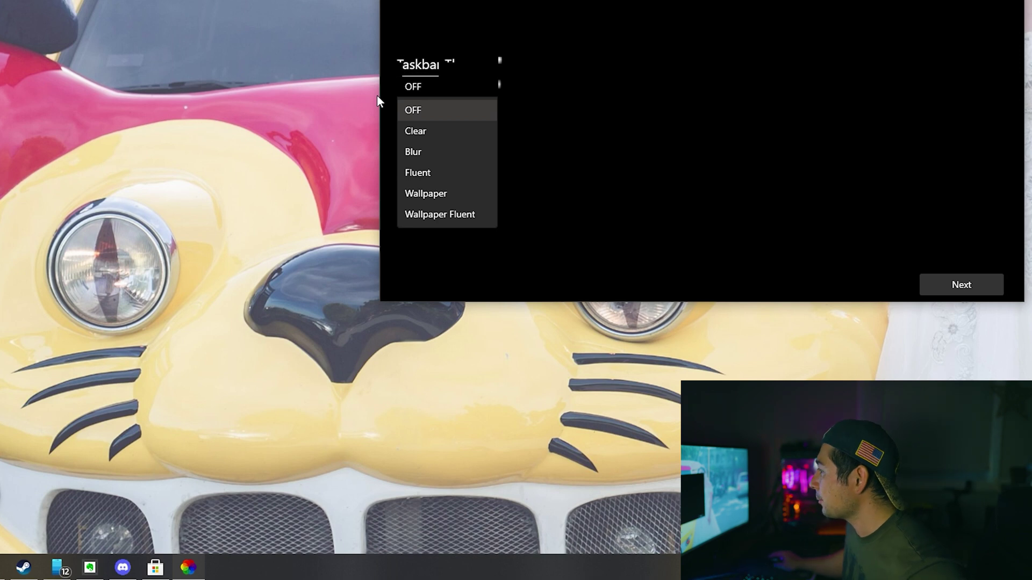
pyautogui.click(454, 131)
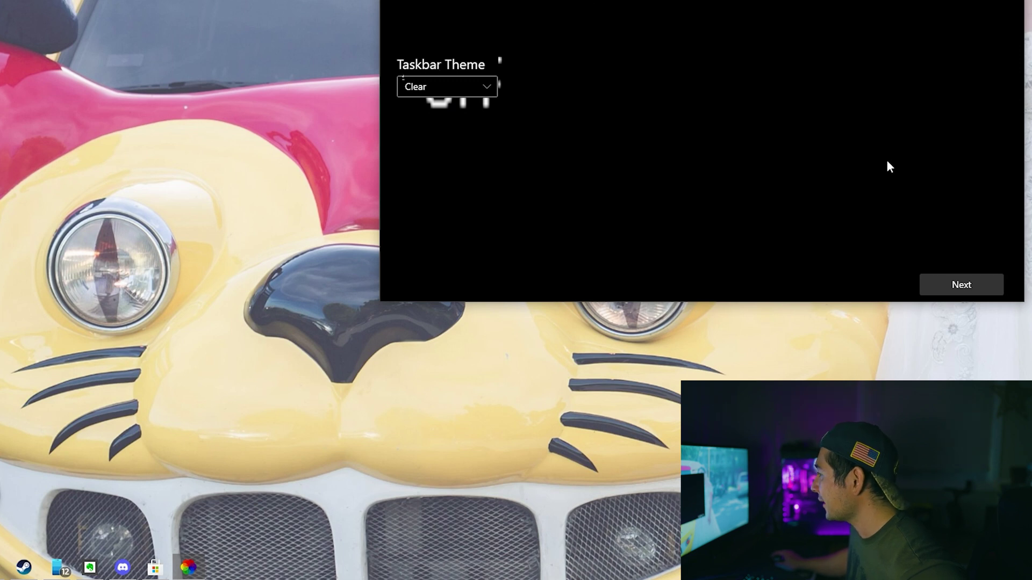
pyautogui.click(934, 283)
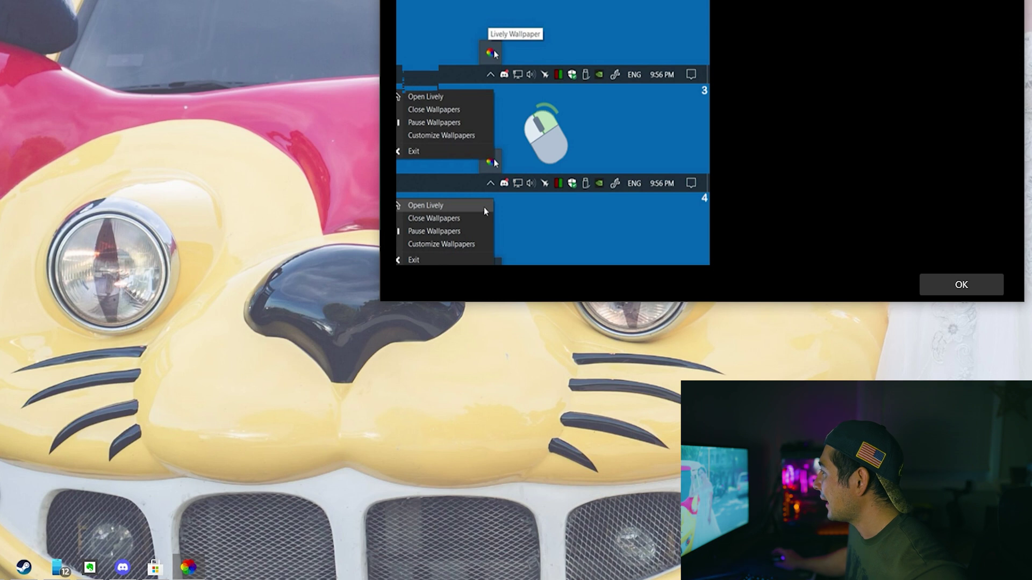
pyautogui.click(961, 285)
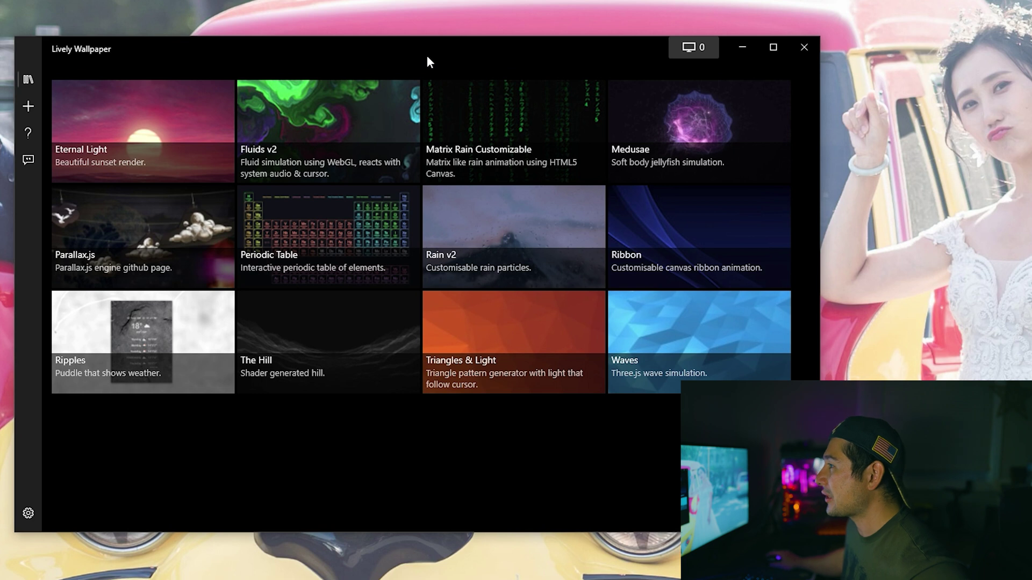
# Apply Eternal Light from the library as the wallpaper and reposition the window
pyautogui.click(216, 108)
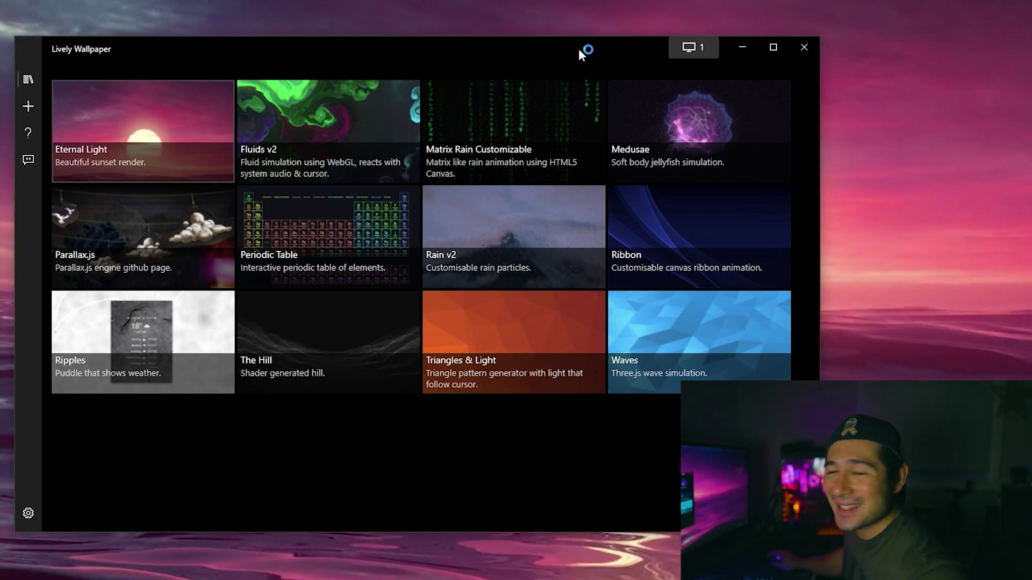
pyautogui.moveTo(578, 48); pyautogui.dragTo(649, 84)
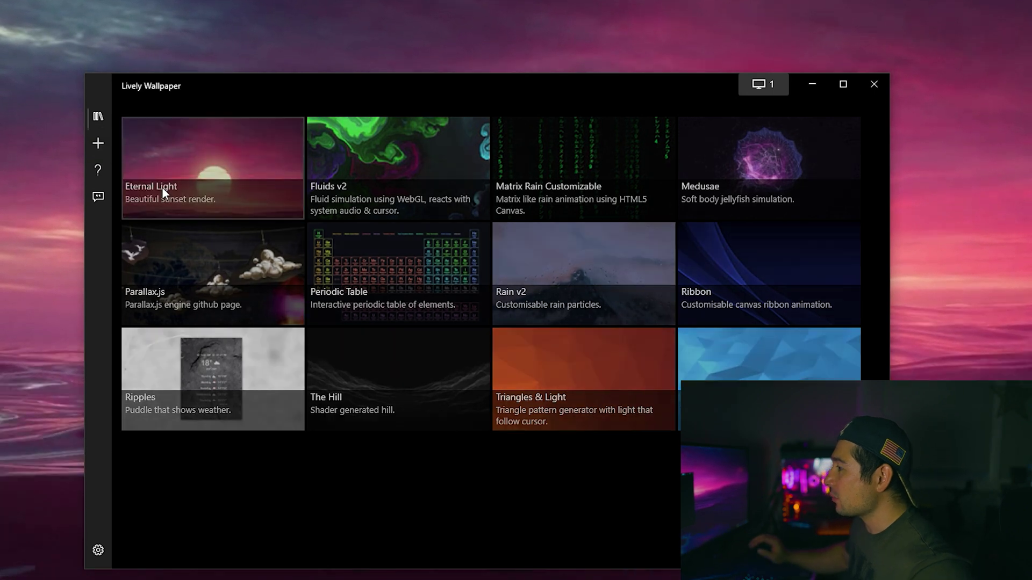
pyautogui.click(107, 150)
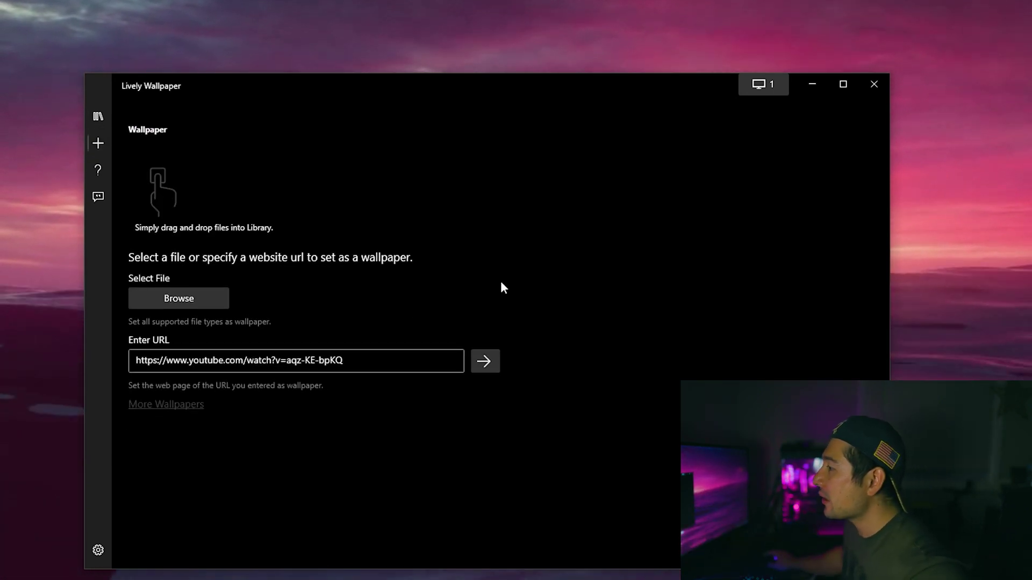
# Browse to Shadowplay > Call of Duty Black Ops Cold War and add the 2021.06.18 video
pyautogui.click(199, 306)
pyautogui.scroll(-6, 290, 387)
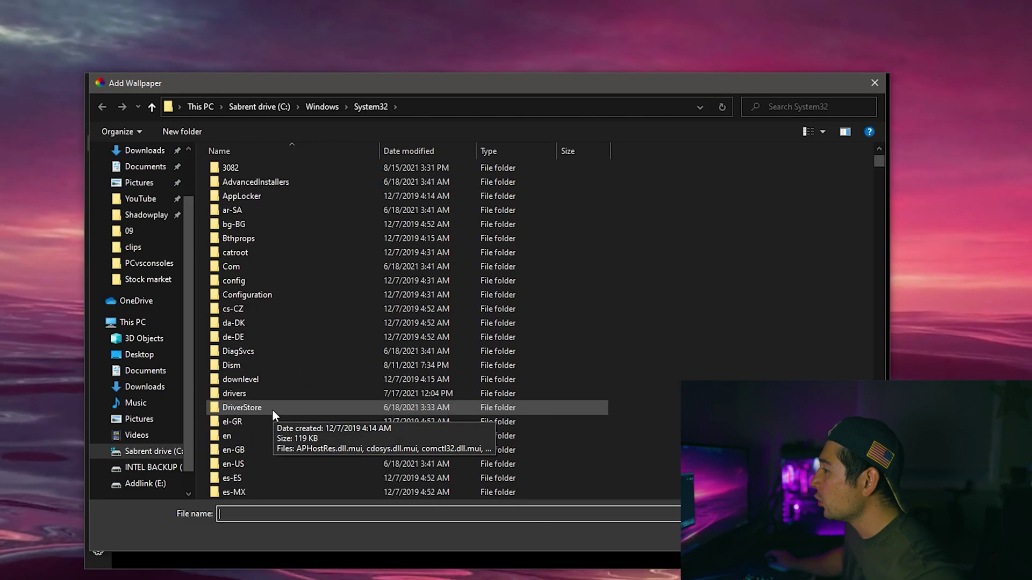
pyautogui.click(153, 215)
pyautogui.doubleClick(282, 171)
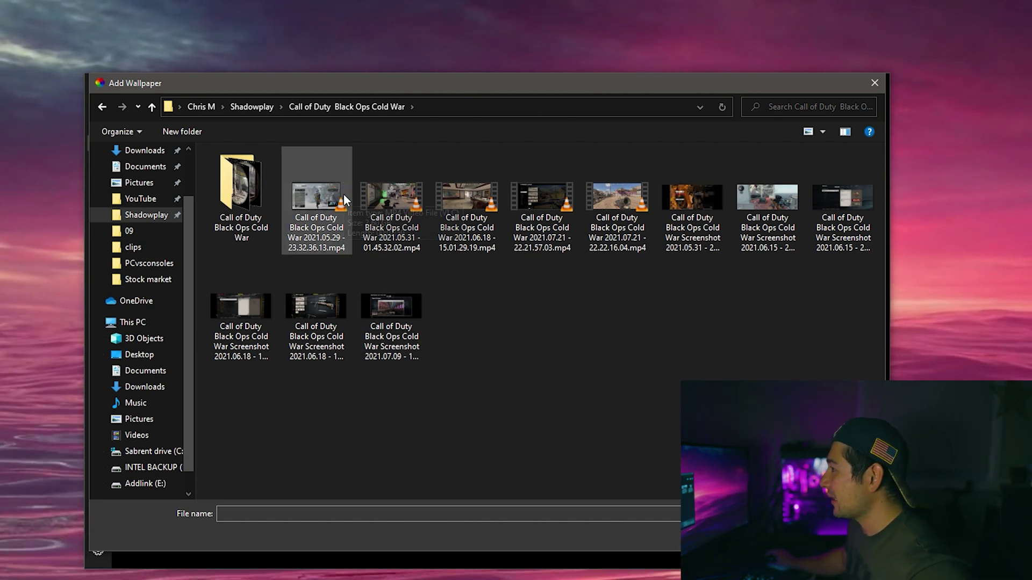
pyautogui.click(314, 198)
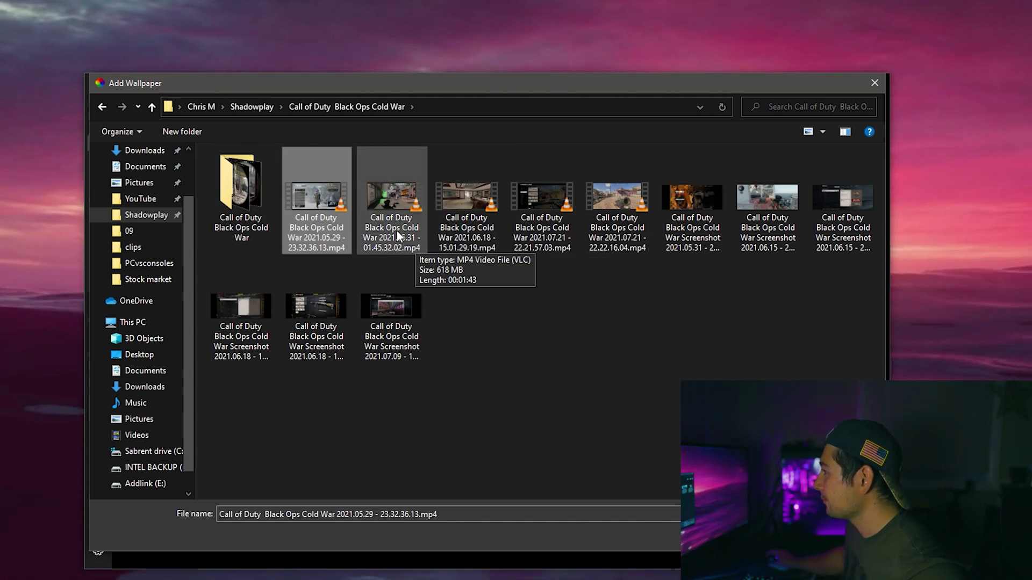
pyautogui.click(480, 232)
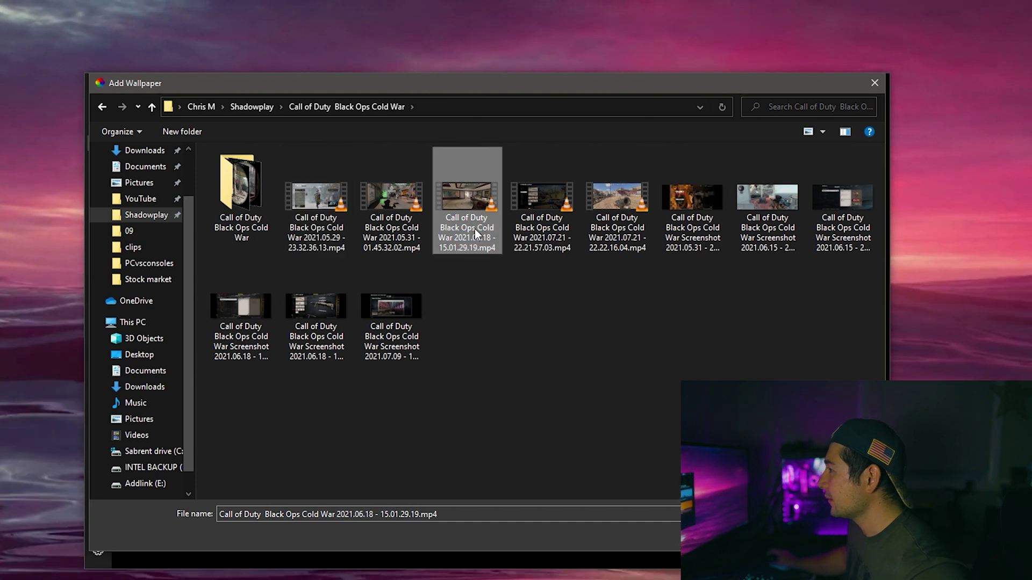
pyautogui.doubleClick(475, 228)
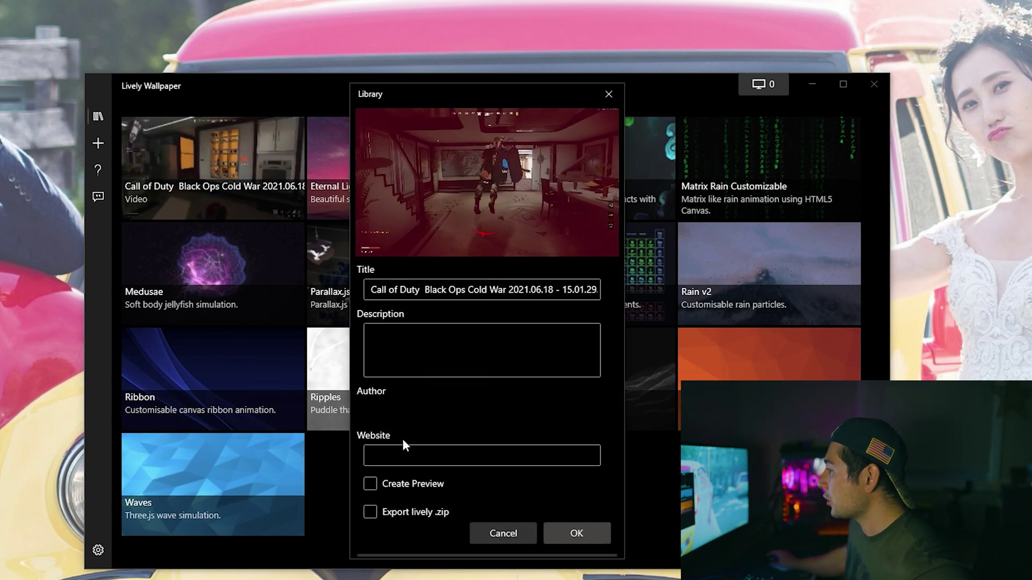
# Retitle the video wallpaper 'call of duty', enable Create Preview, and confirm it
pyautogui.click(456, 290)
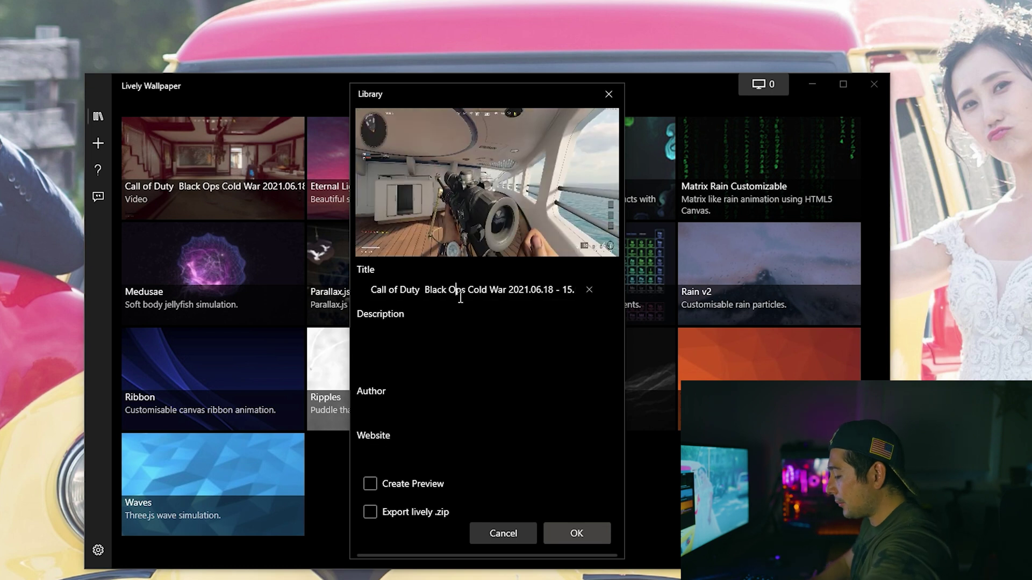
pyautogui.hotkey('ctrl', 'a')
pyautogui.write('ca;')
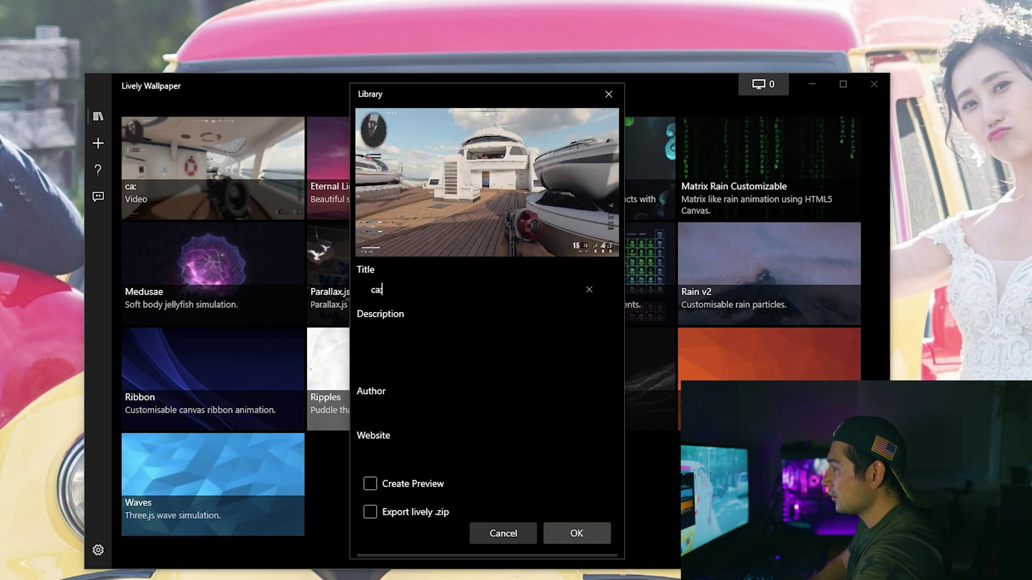
pyautogui.press('BackSpace')
pyautogui.write('ll of du')
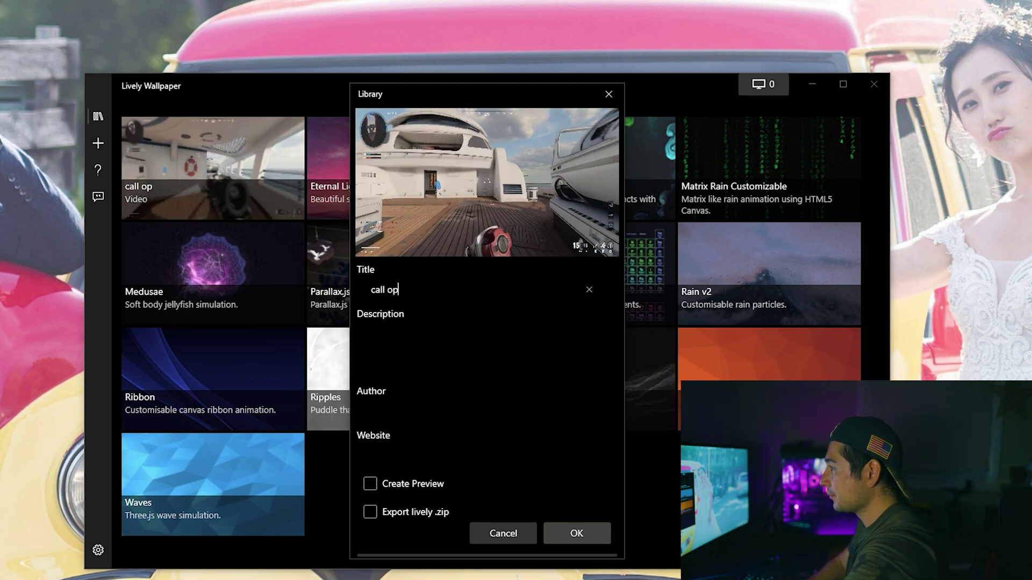
pyautogui.write('ty')
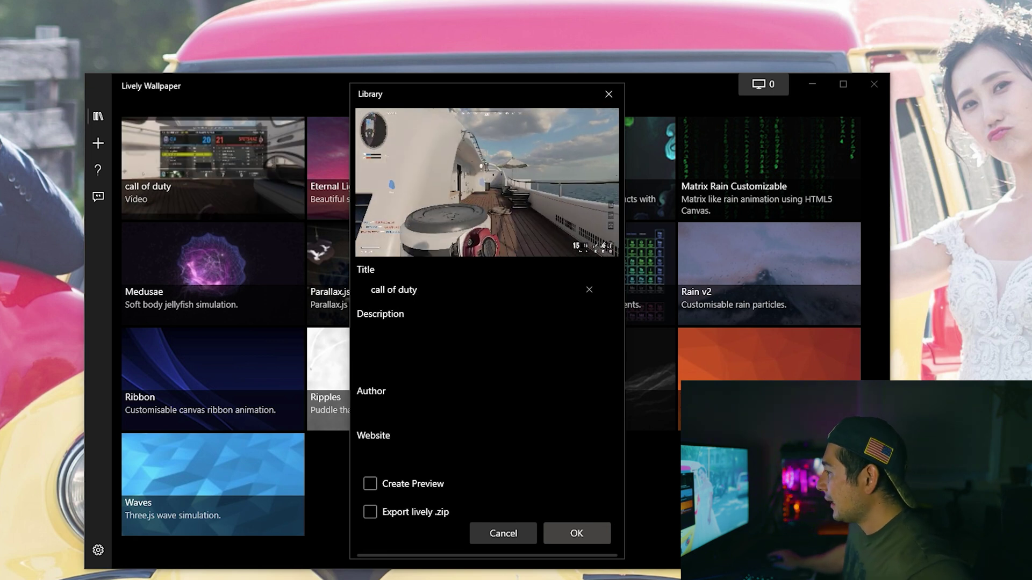
pyautogui.click(407, 484)
pyautogui.click(562, 530)
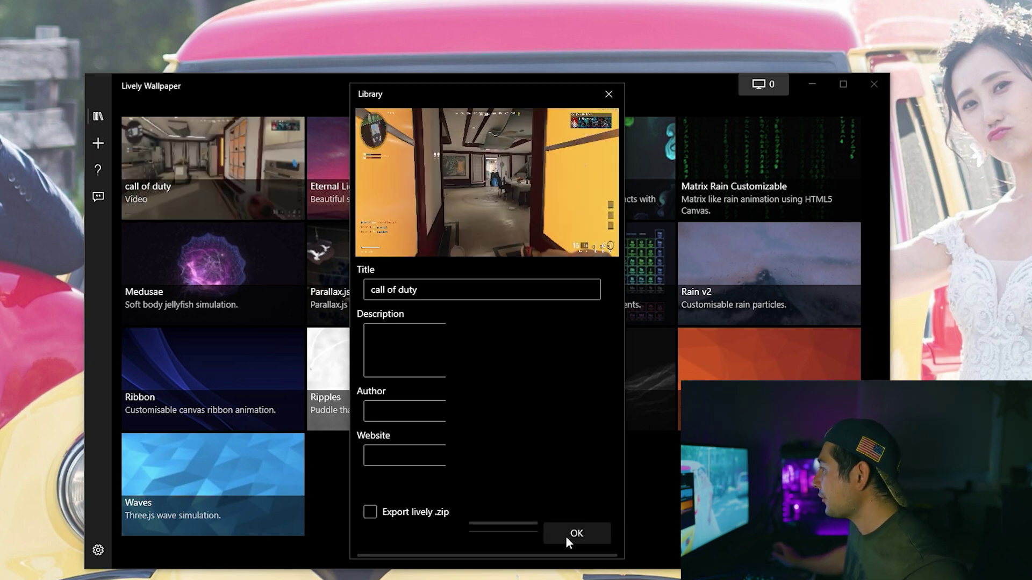
pyautogui.click(566, 536)
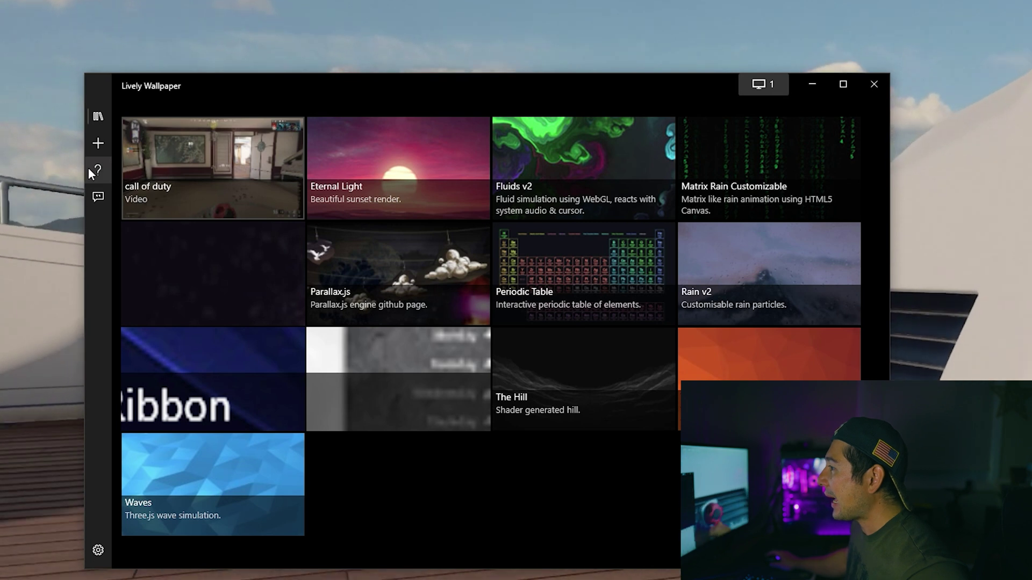
pyautogui.click(97, 145)
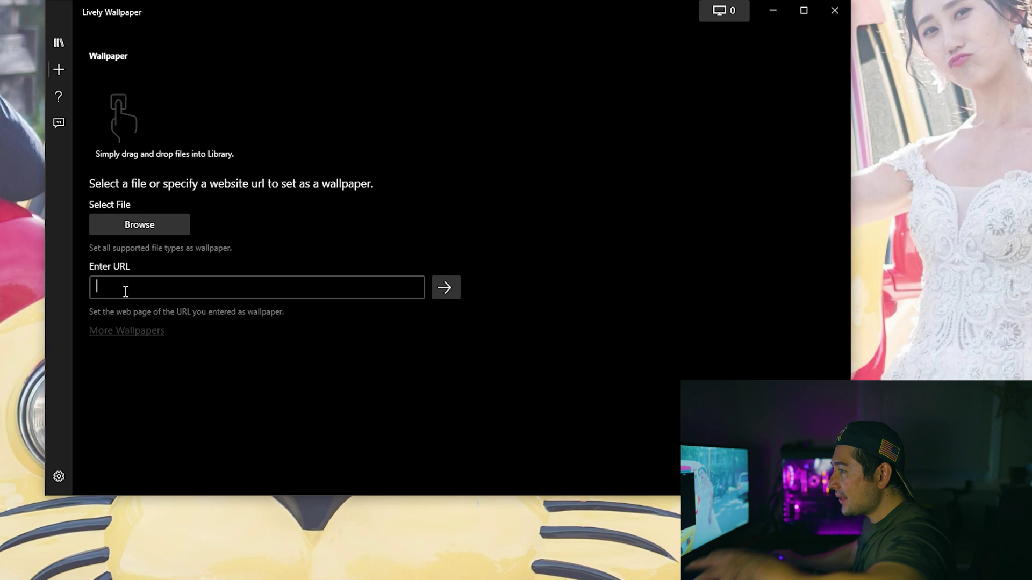
# Paste the YouTube link, trim its title to 'Rain On Japanese Zen Garden', and confirm
pyautogui.write('https://www.youtube.com/watch?v=YN6wj5NfOnM')
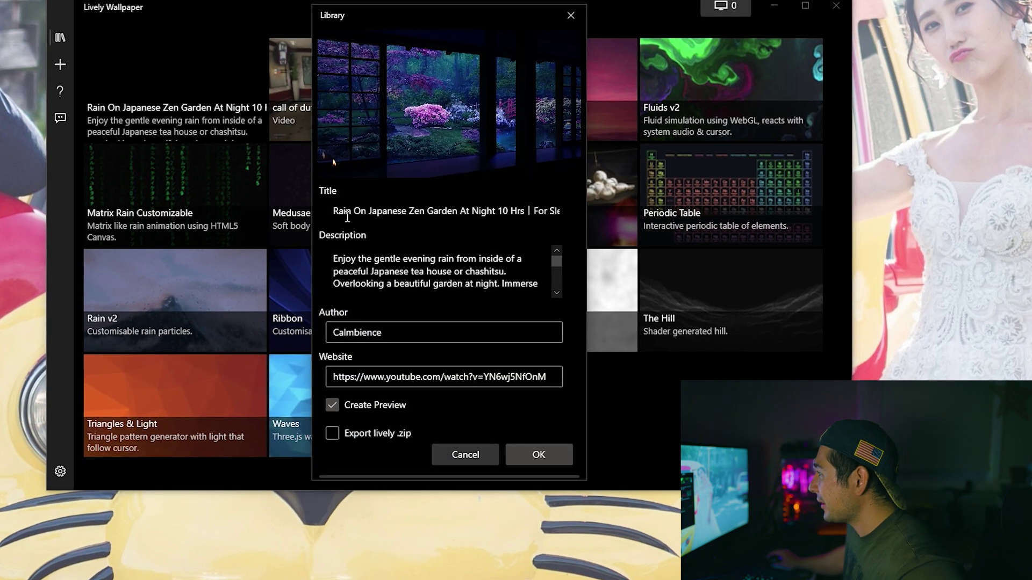
pyautogui.click(444, 219)
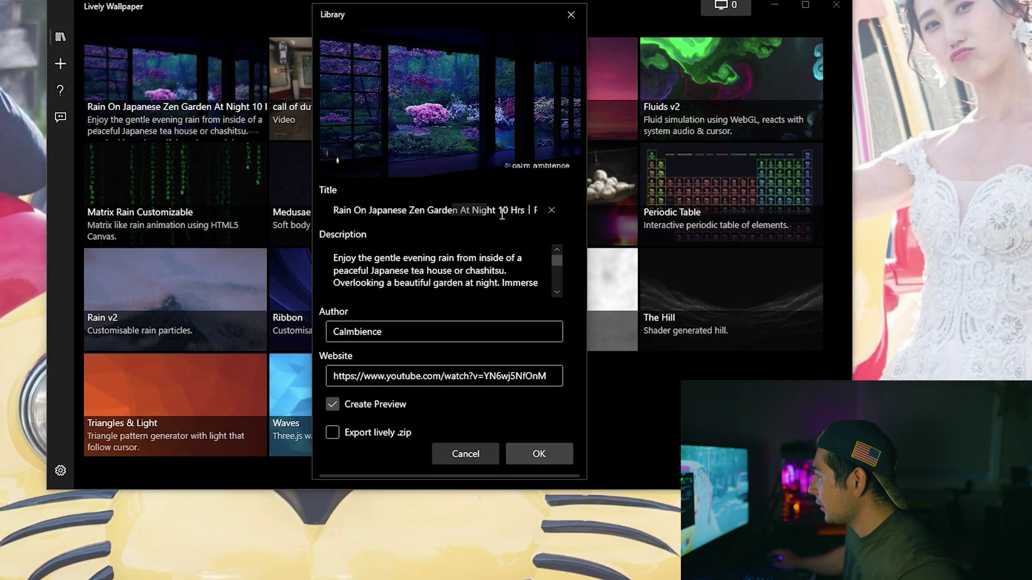
pyautogui.press('End')
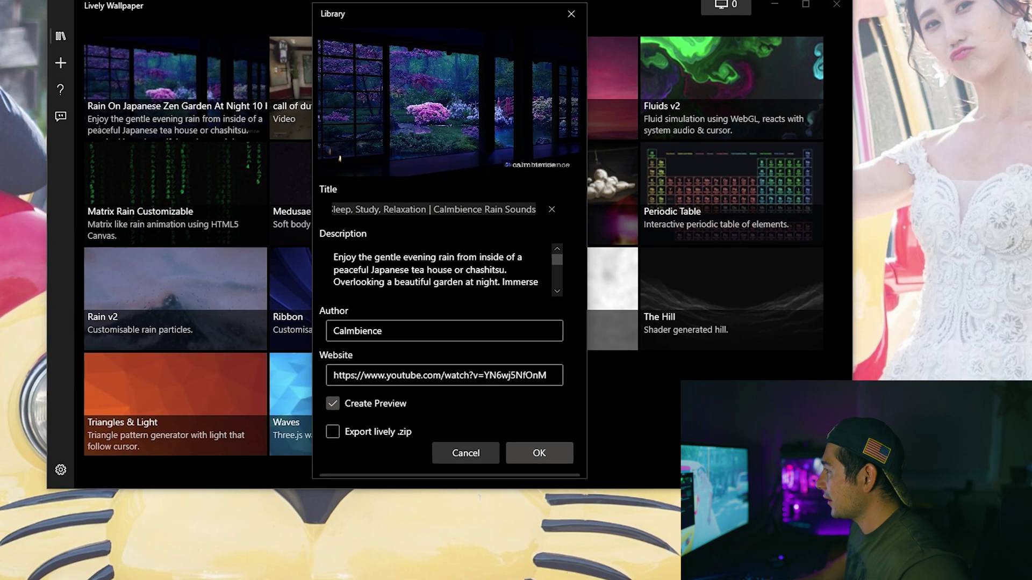
pyautogui.press('BackSpace')
pyautogui.press('BackSpace')
pyautogui.press('BackSpace')
pyautogui.press('BackSpace')
pyautogui.press('BackSpace')
pyautogui.press('BackSpace')
pyautogui.press('BackSpace')
pyautogui.press('BackSpace')
pyautogui.press('BackSpace')
pyautogui.press('BackSpace')
pyautogui.press('BackSpace')
pyautogui.press('BackSpace')
pyautogui.press('BackSpace')
pyautogui.press('BackSpace')
pyautogui.press('BackSpace')
pyautogui.press('BackSpace')
pyautogui.press('BackSpace')
pyautogui.press('BackSpace')
pyautogui.press('BackSpace')
pyautogui.press('BackSpace')
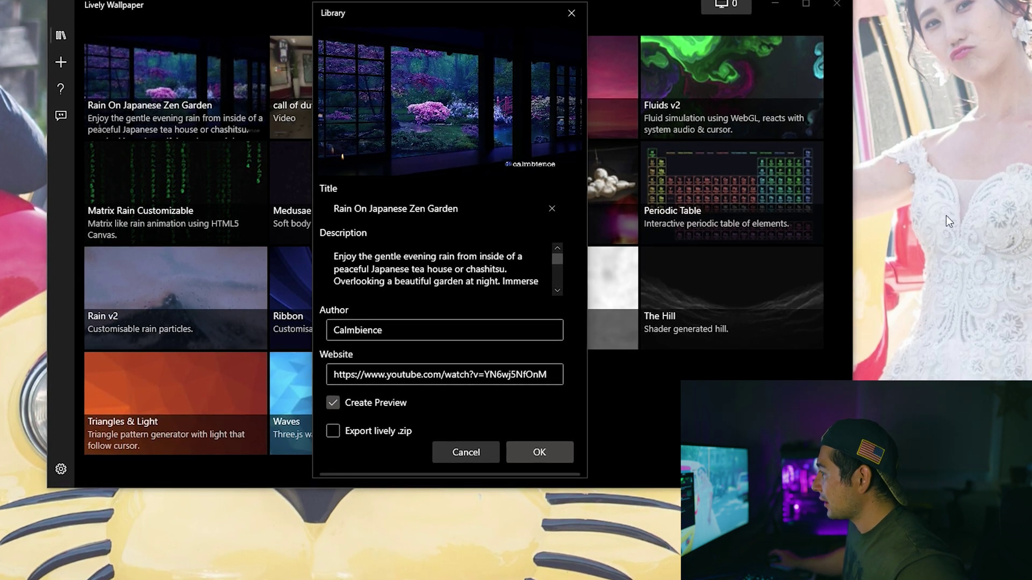
pyautogui.press('Tab')
pyautogui.scroll(-5, 444, 269)
pyautogui.press('Tab')
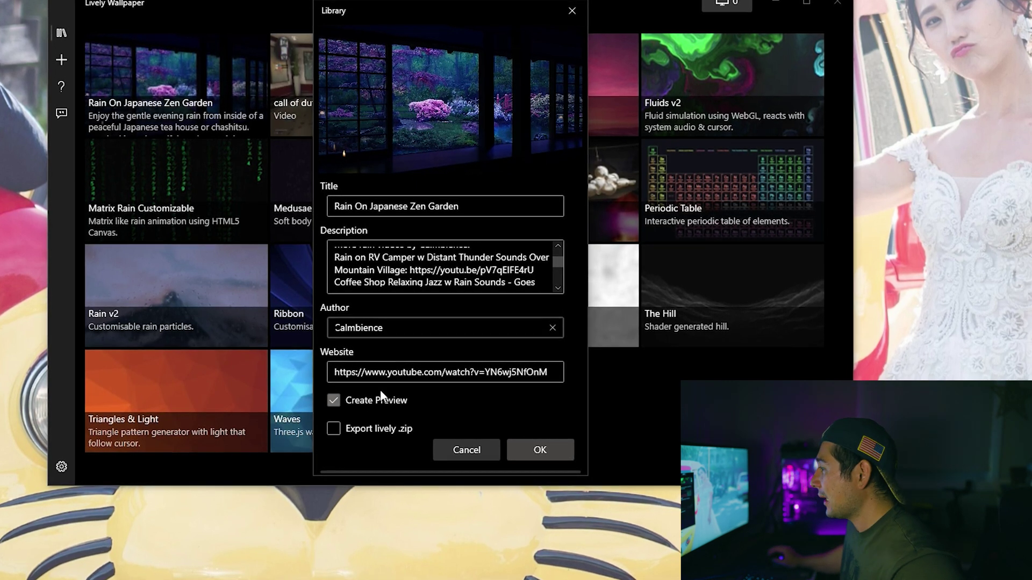
pyautogui.click(540, 449)
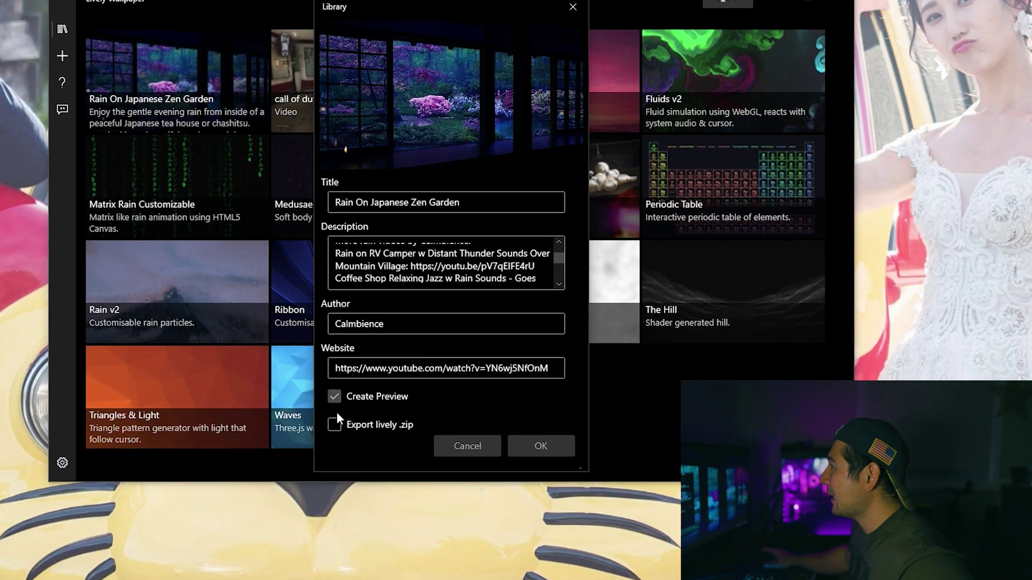
pyautogui.press('Return')
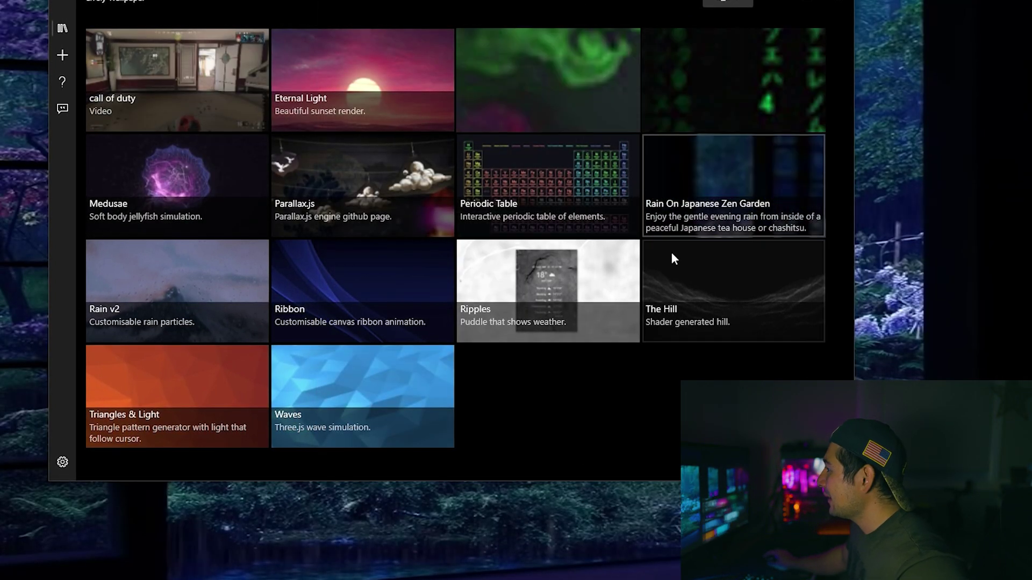
# Drag the window aside to reveal the wallpaper, then open Settings' Wallpaper section
pyautogui.moveTo(598, 13); pyautogui.dragTo(1031, 10)
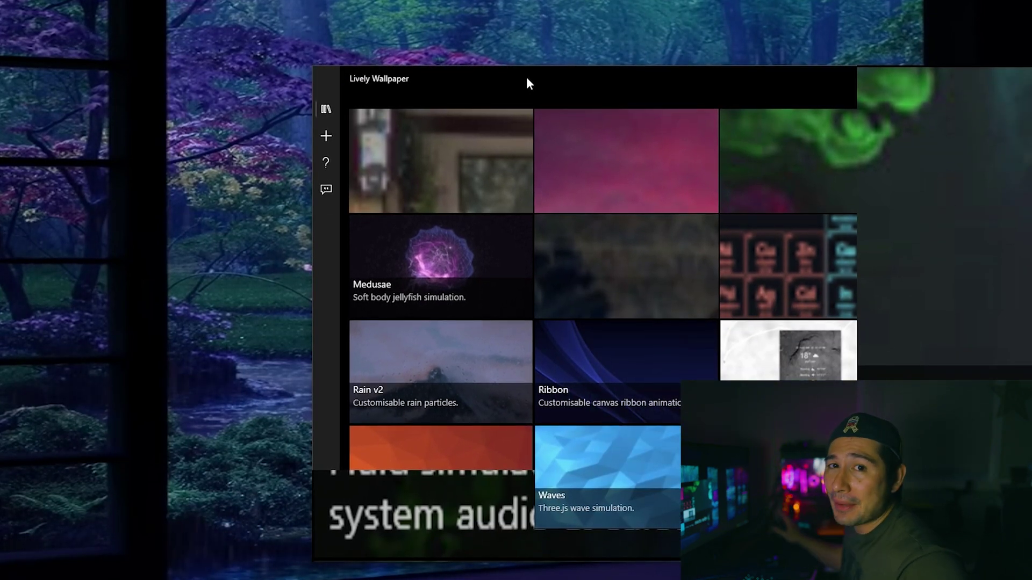
pyautogui.moveTo(527, 83)
pyautogui.mouseDown()
pyautogui.moveTo(705, 82)
pyautogui.moveTo(532, 97)
pyautogui.mouseUp()
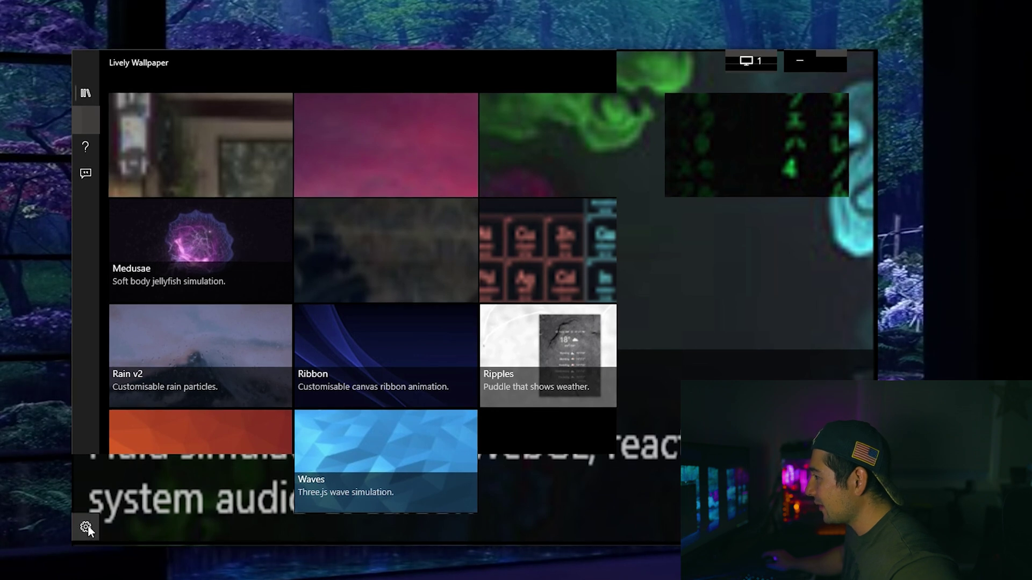
pyautogui.click(86, 527)
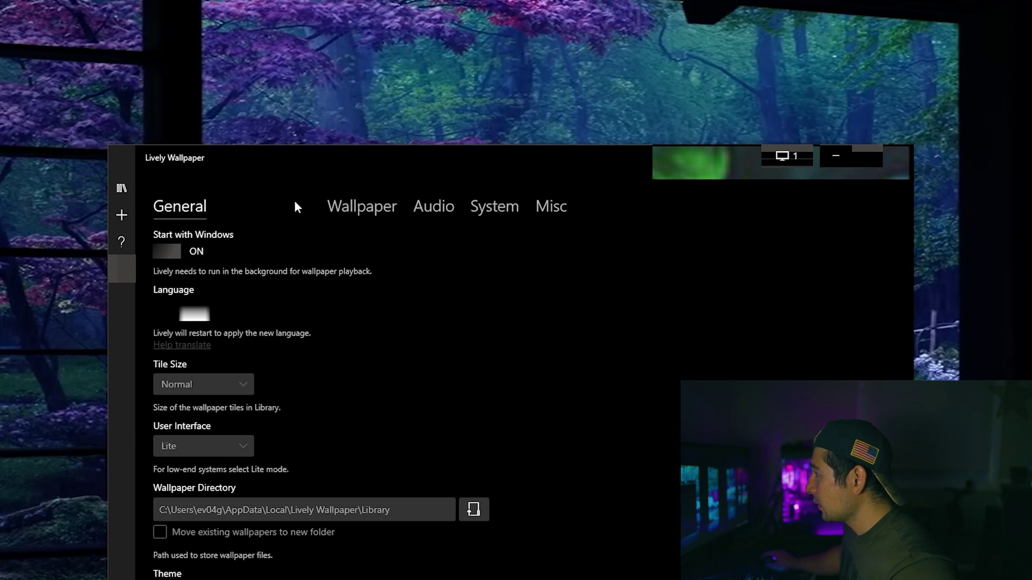
pyautogui.click(344, 207)
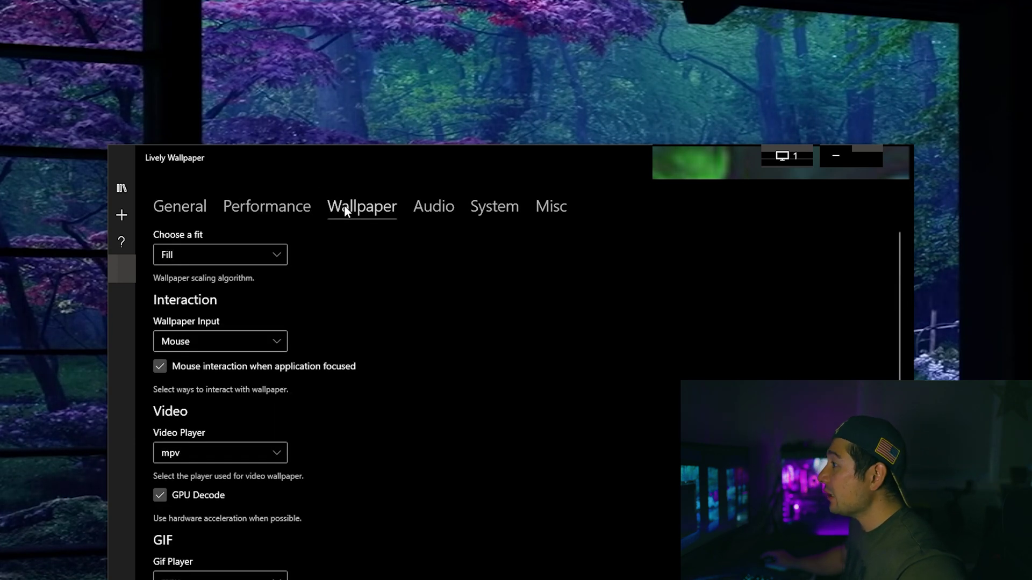
# Set the wallpaper fit to Uniform Fill and minimise Lively to view the desktop
pyautogui.click(194, 255)
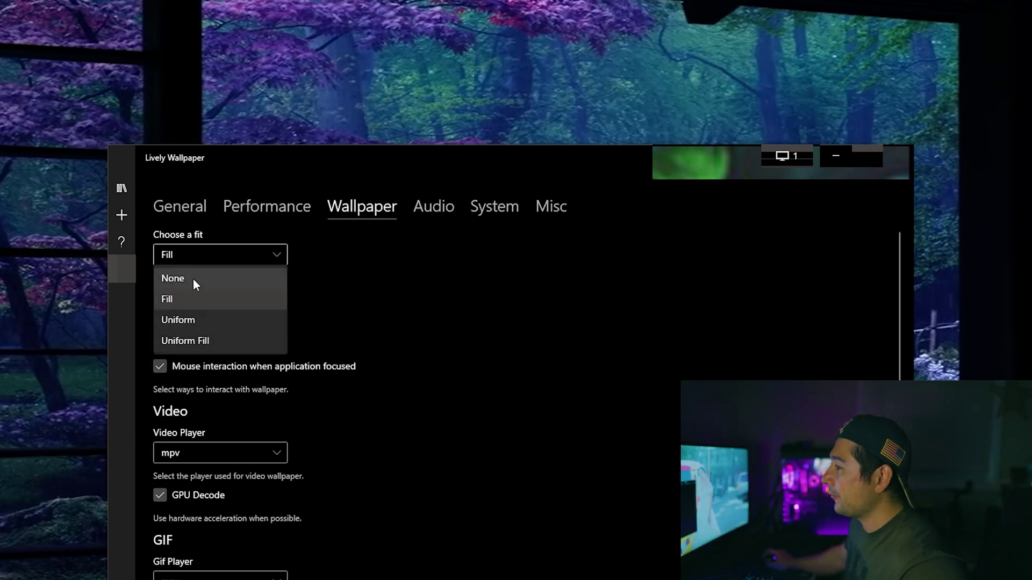
pyautogui.click(191, 342)
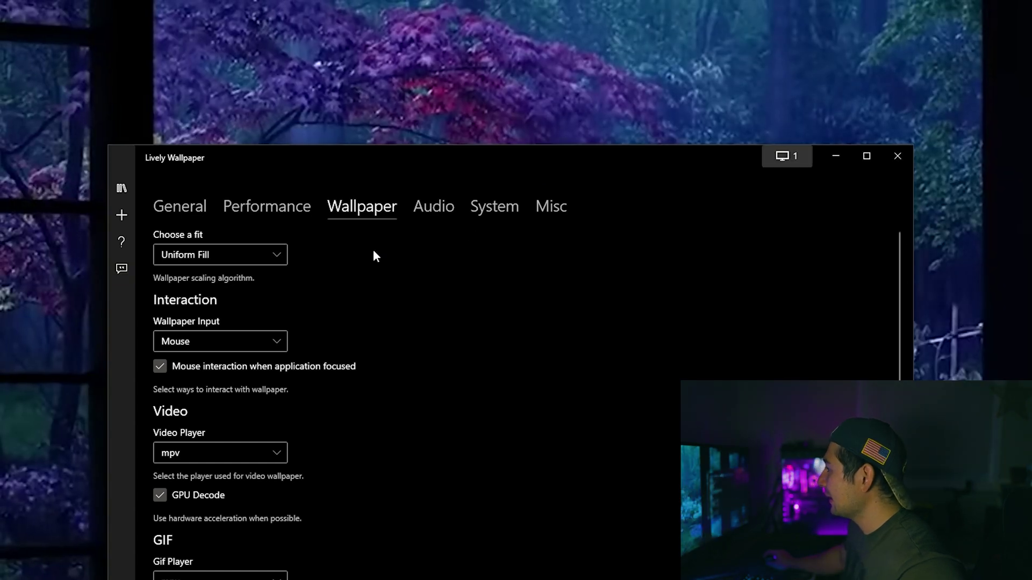
pyautogui.click(903, 157)
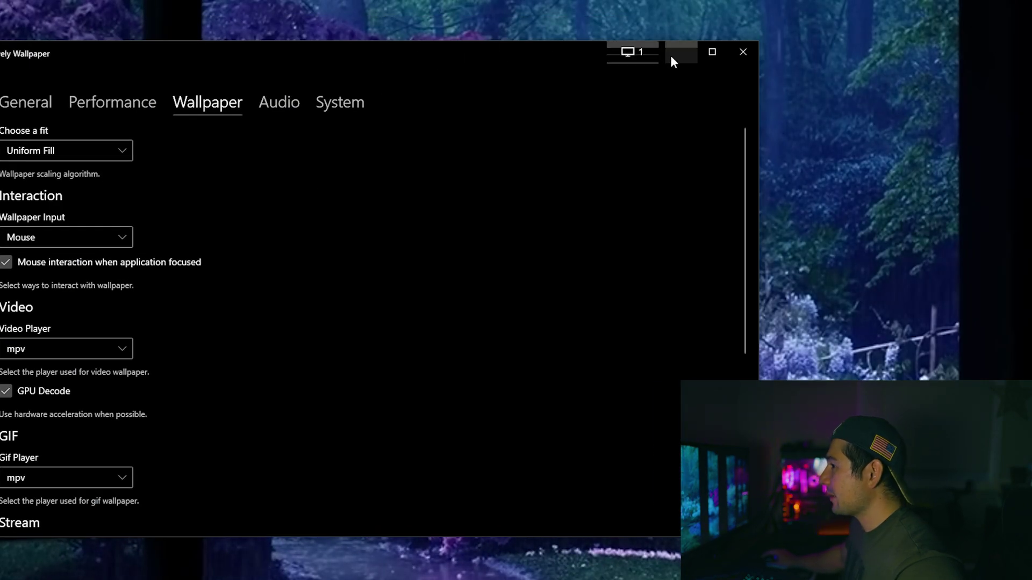
pyautogui.click(673, 57)
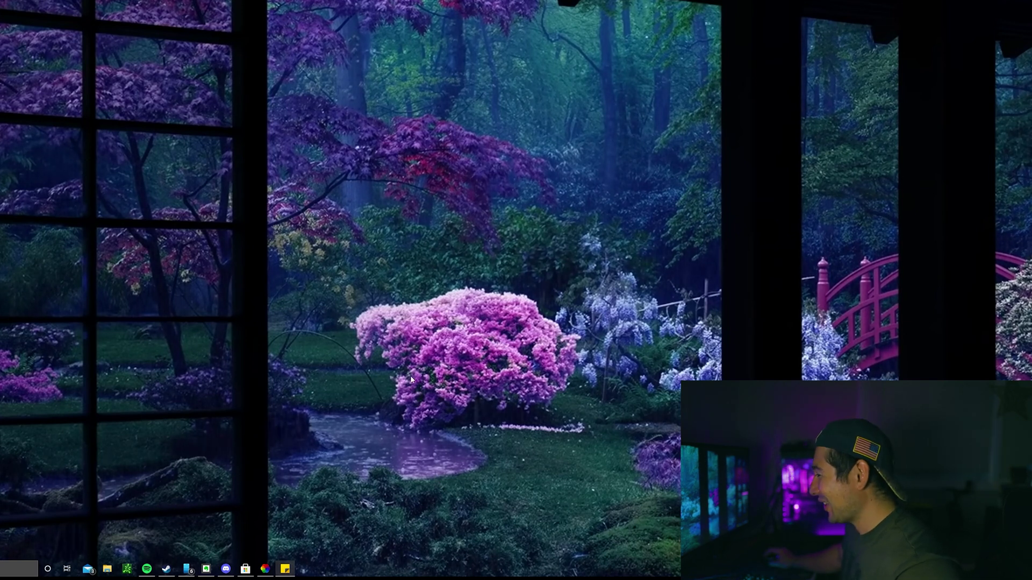
# Restore the Lively window and switch the video player to vlc
pyautogui.click(266, 569)
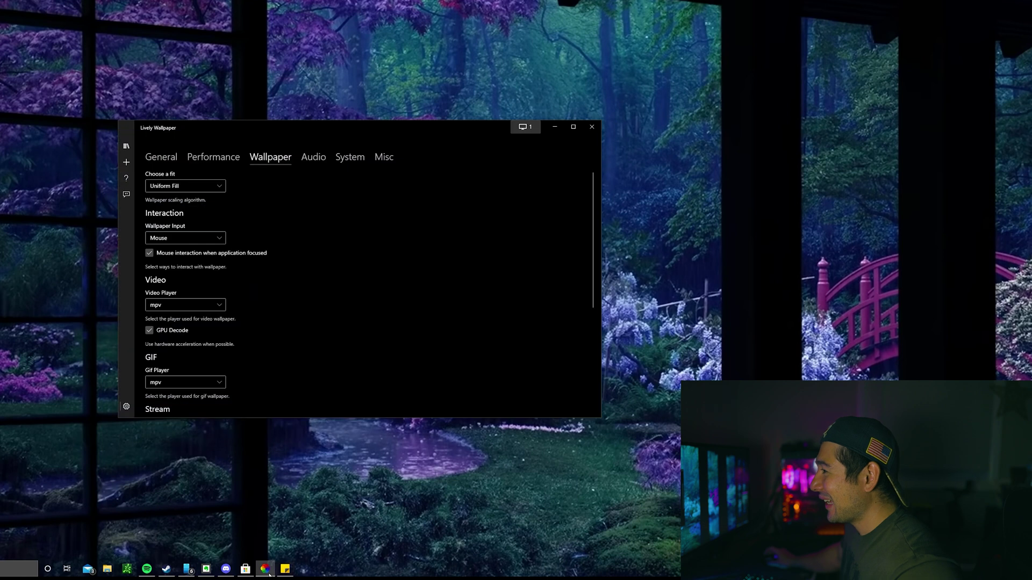
pyautogui.scroll(-2, 279, 376)
pyautogui.click(181, 272)
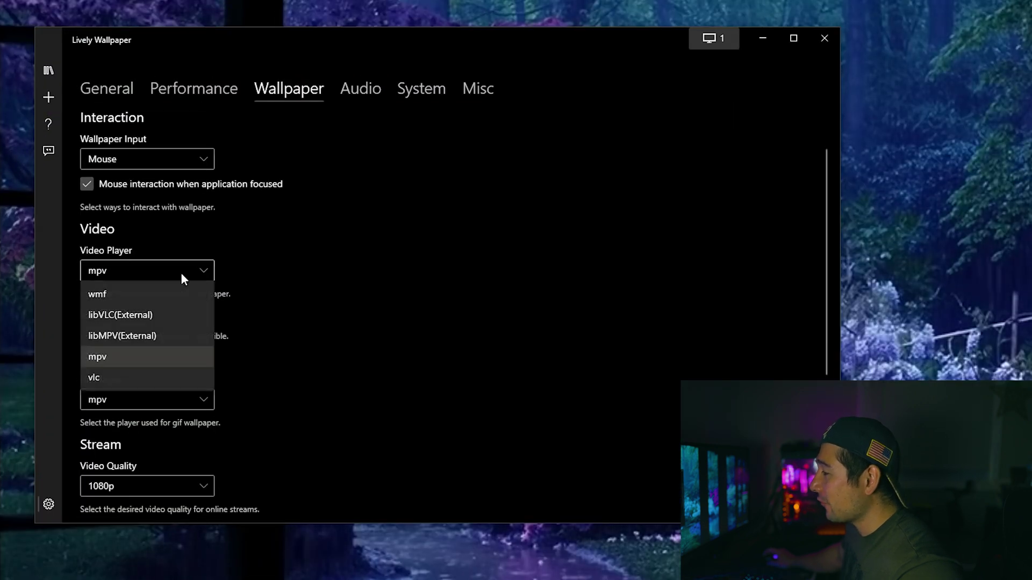
pyautogui.click(181, 274)
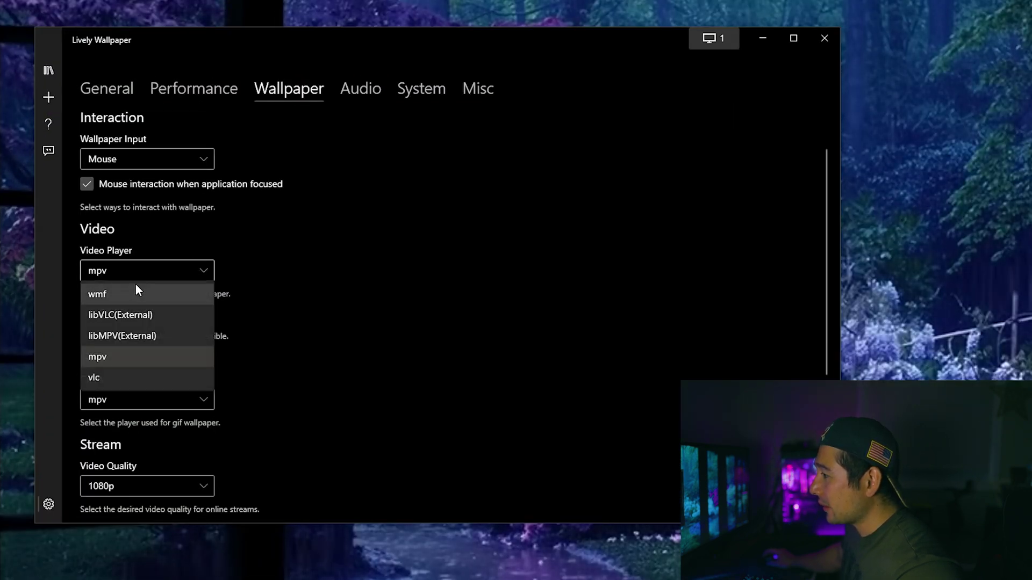
pyautogui.click(147, 376)
# Set the stream video quality to 1080p+
pyautogui.scroll(-2, 138, 341)
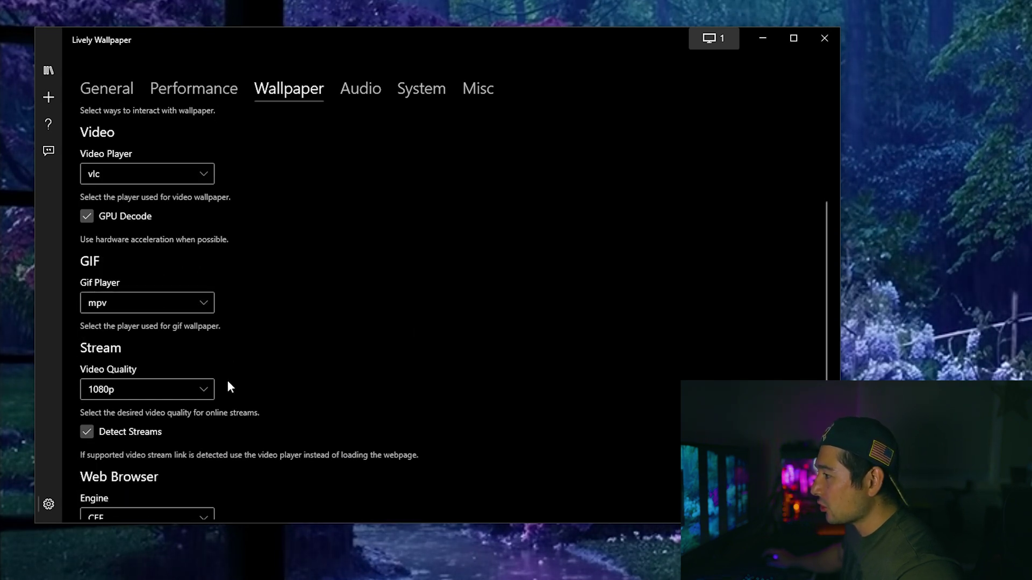
pyautogui.scroll(-1, 228, 380)
pyautogui.click(118, 358)
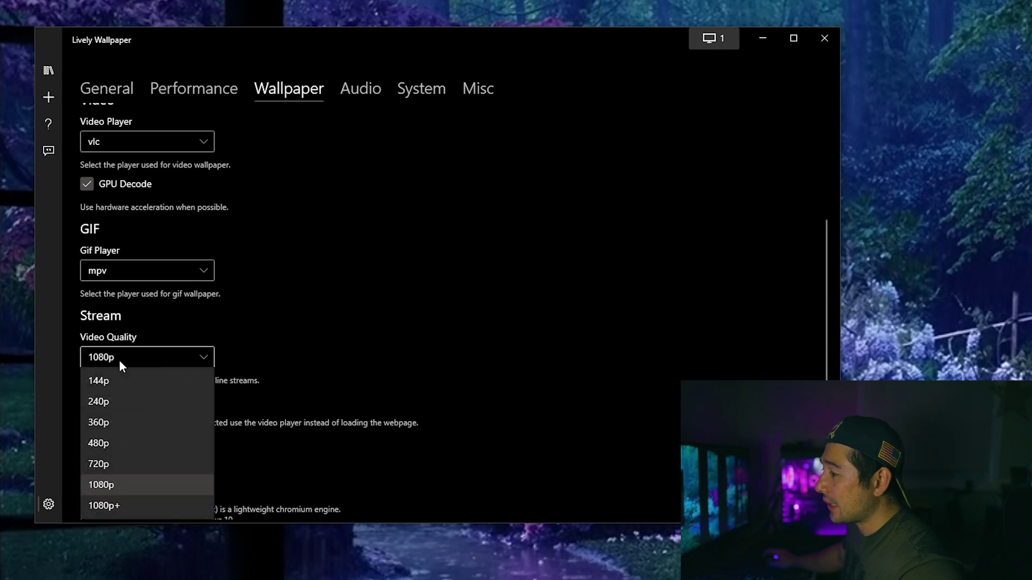
pyautogui.click(101, 506)
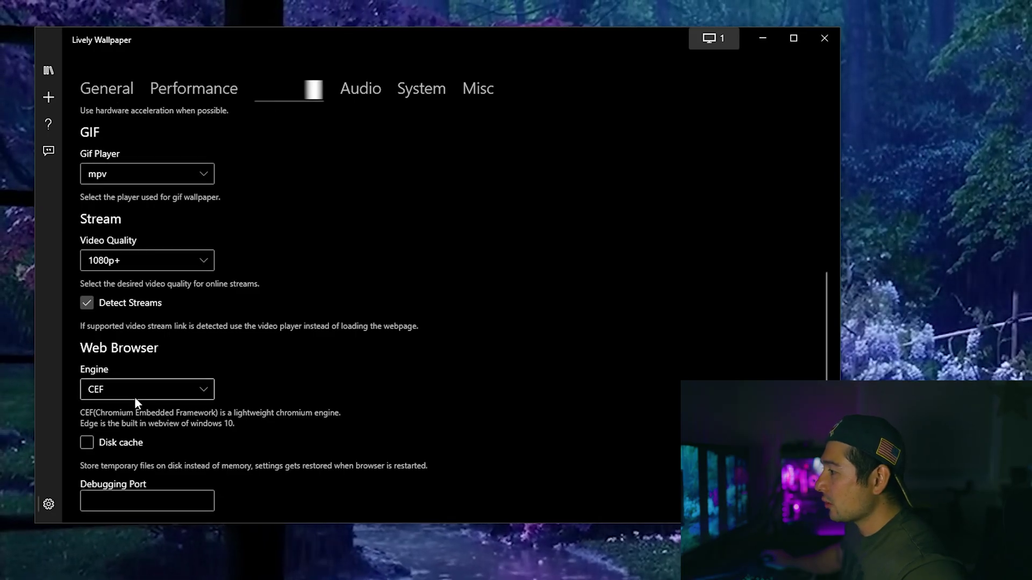
# Check the web browser engine options without changing them, then return to General settings
pyautogui.click(137, 394)
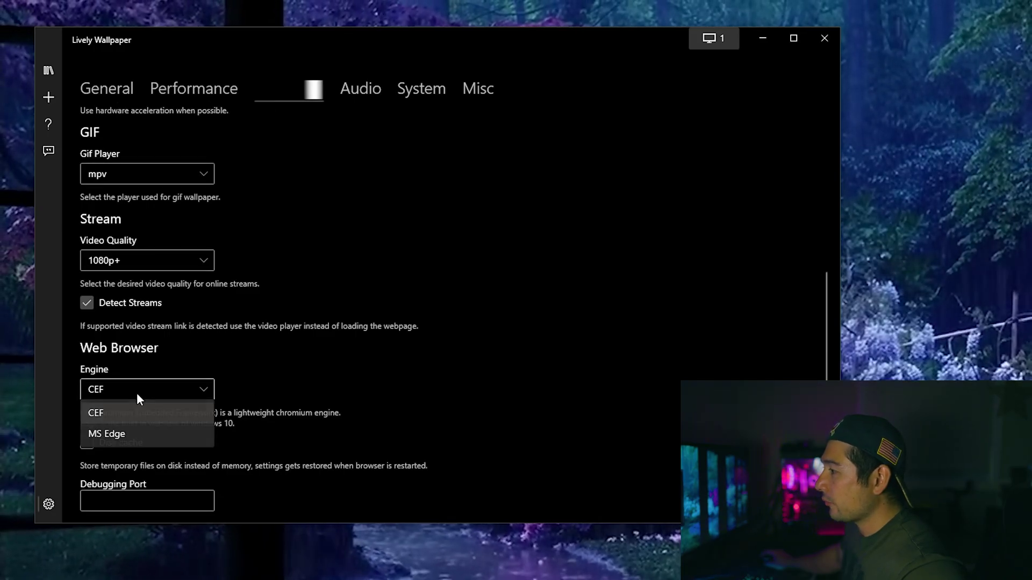
pyautogui.click(136, 393)
pyautogui.click(136, 392)
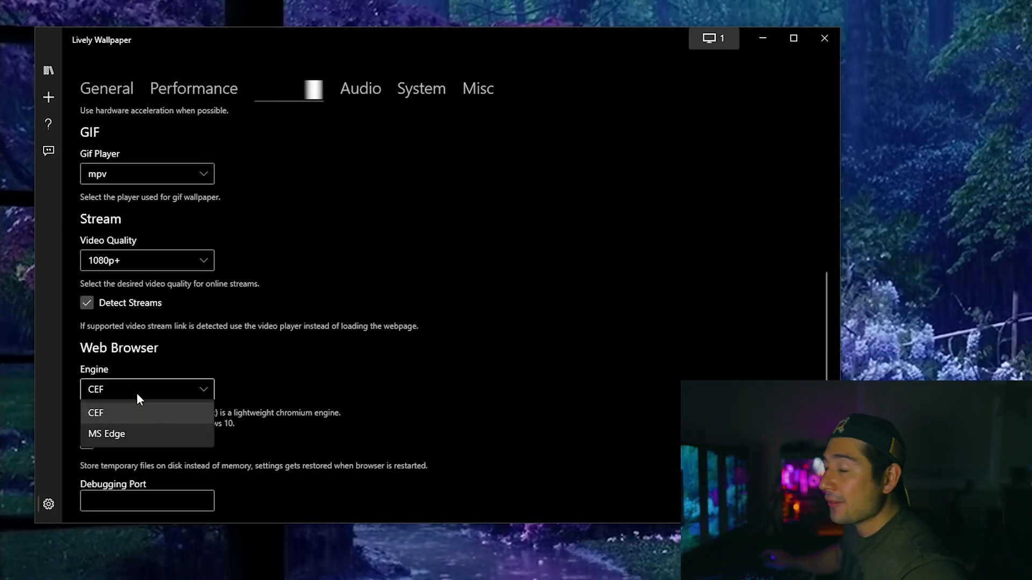
pyautogui.click(141, 430)
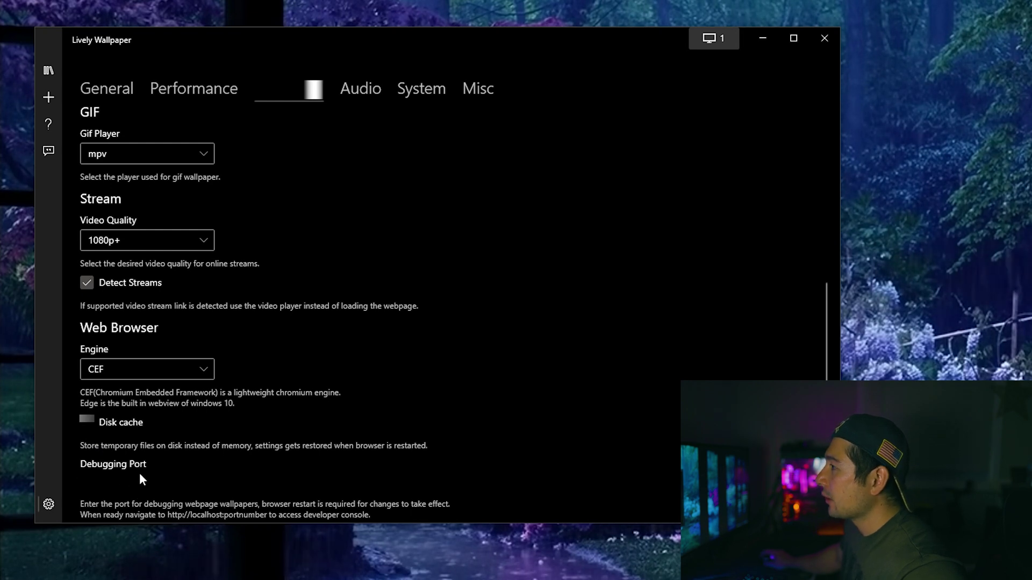
pyautogui.scroll(3, 241, 132)
pyautogui.click(92, 92)
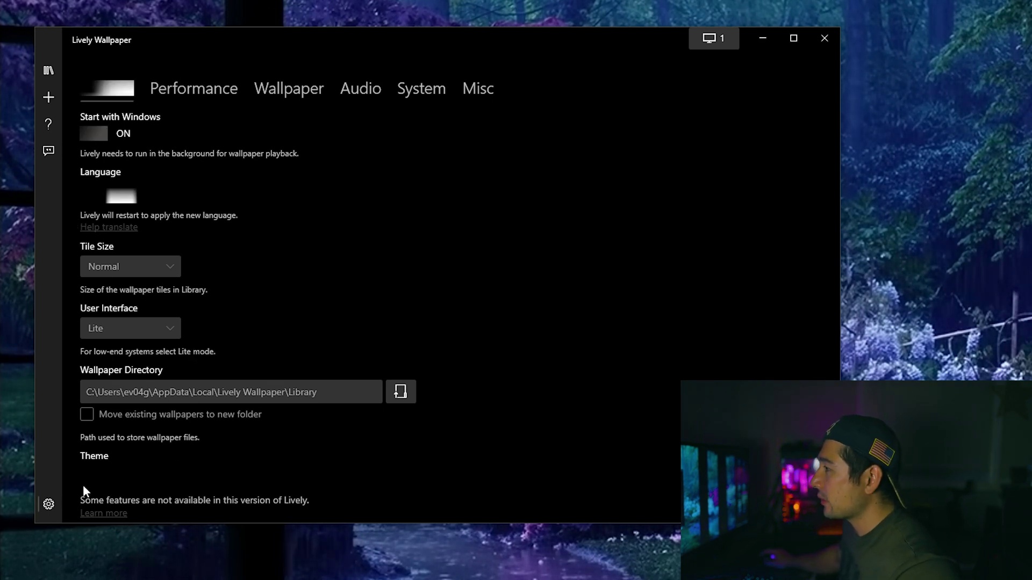
# Move through the Performance page to the Audio settings
pyautogui.click(208, 100)
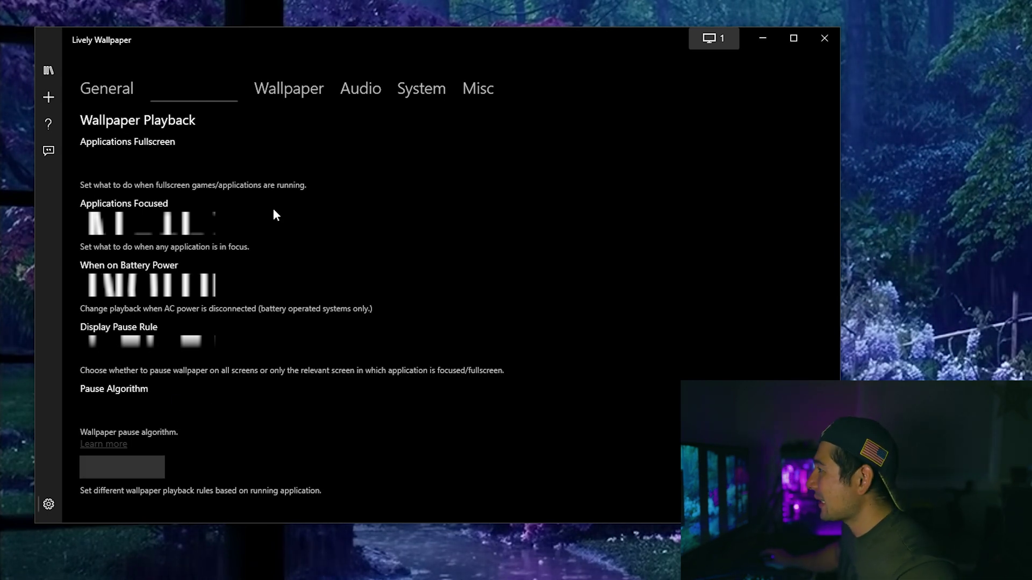
pyautogui.click(367, 89)
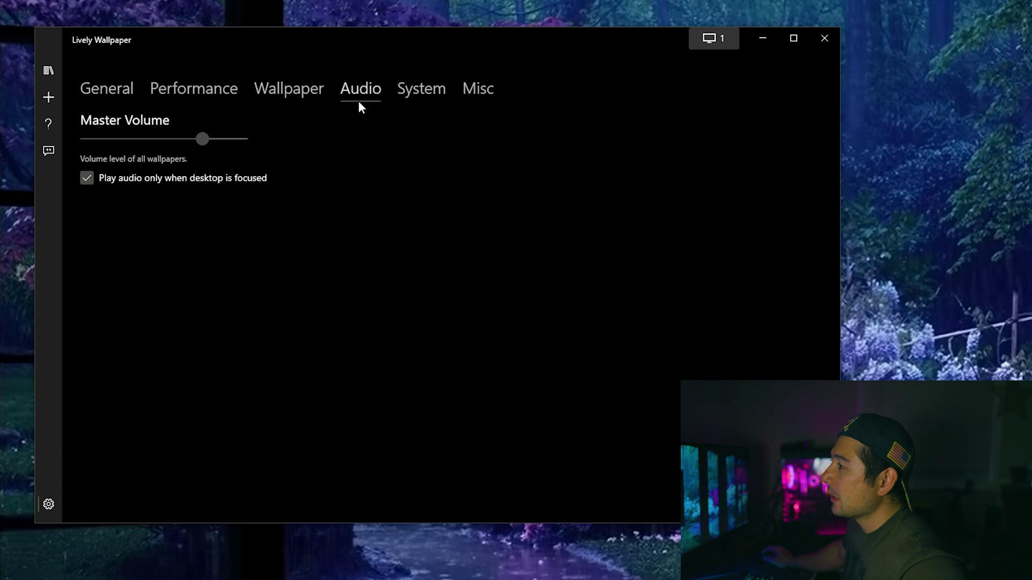
# Toggle 'Play audio only when desktop is focused' off and on, then browse the System and Misc settings
pyautogui.click(95, 167)
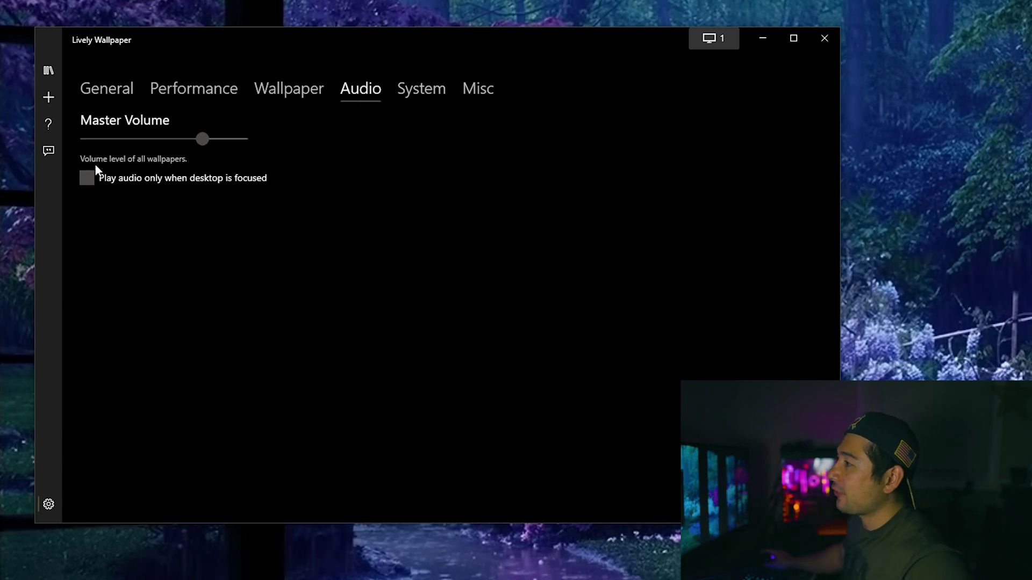
pyautogui.click(87, 178)
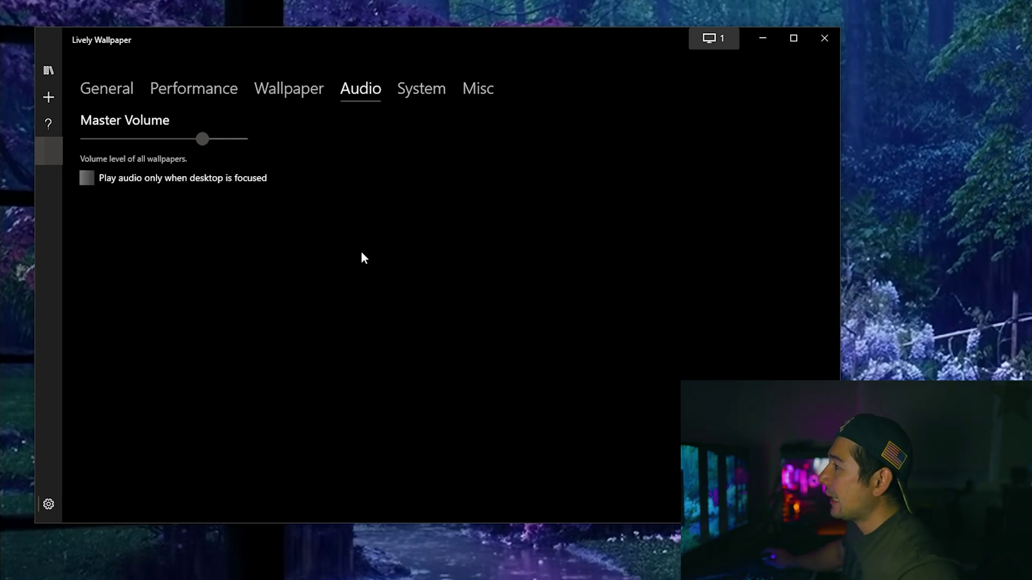
pyautogui.click(416, 95)
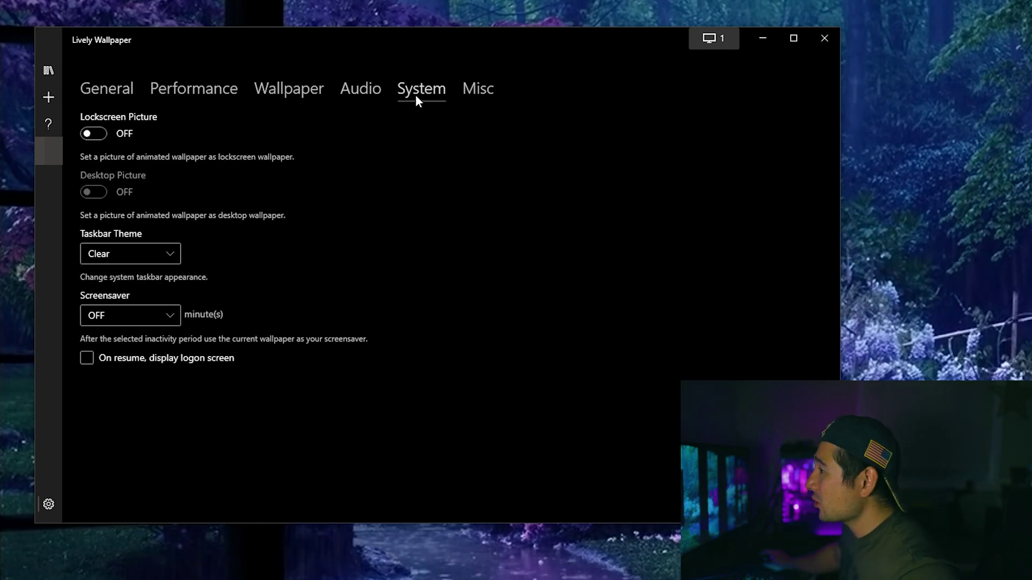
pyautogui.click(123, 253)
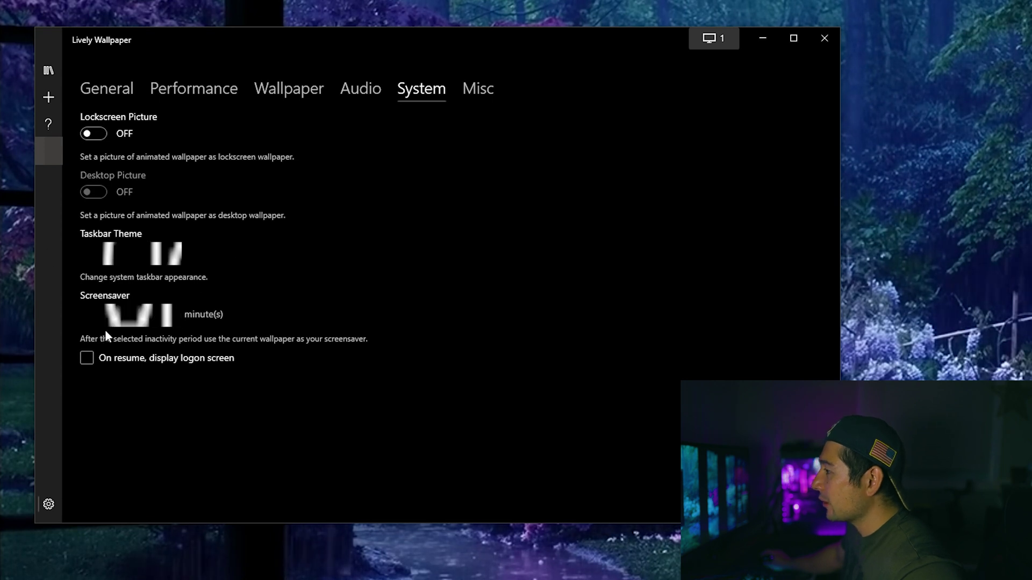
pyautogui.click(490, 101)
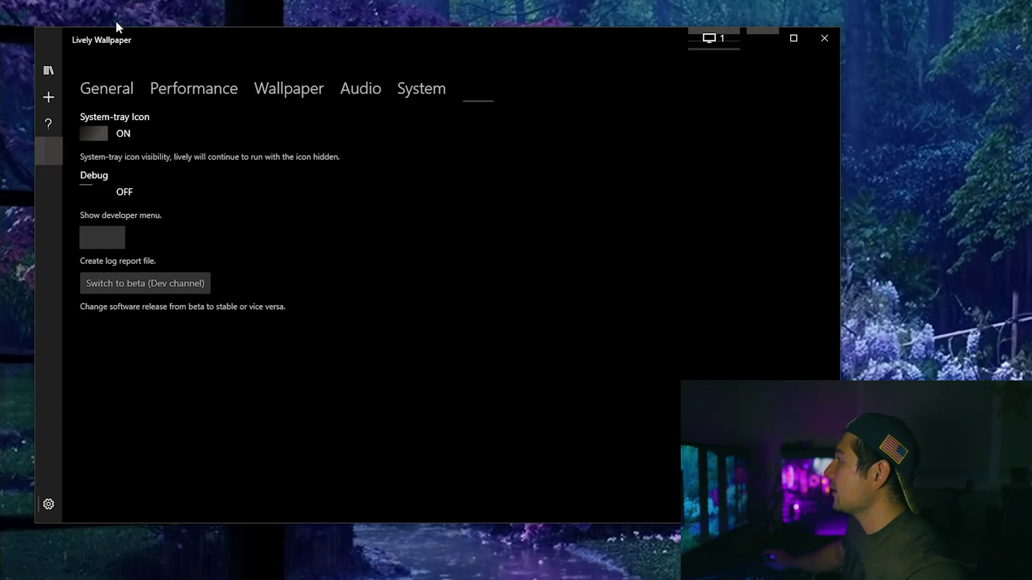
# Choose which display shows the wallpaper in Lively's display selector
pyautogui.click(704, 39)
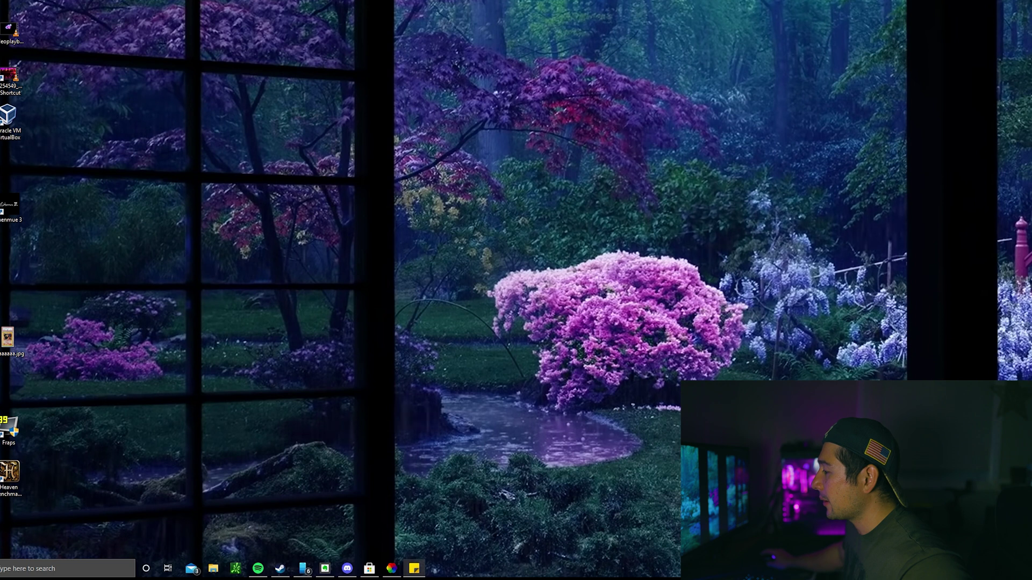
# Open Task Manager from the taskbar and enlarge it to show process names and usage
pyautogui.rightClick(515, 427)
pyautogui.rightClick(446, 570)
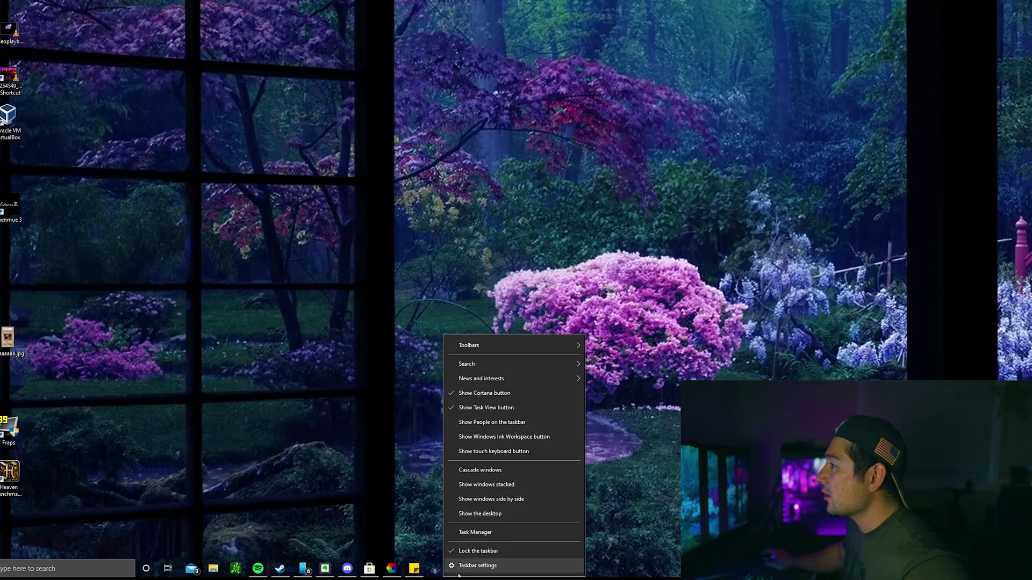
pyautogui.click(506, 532)
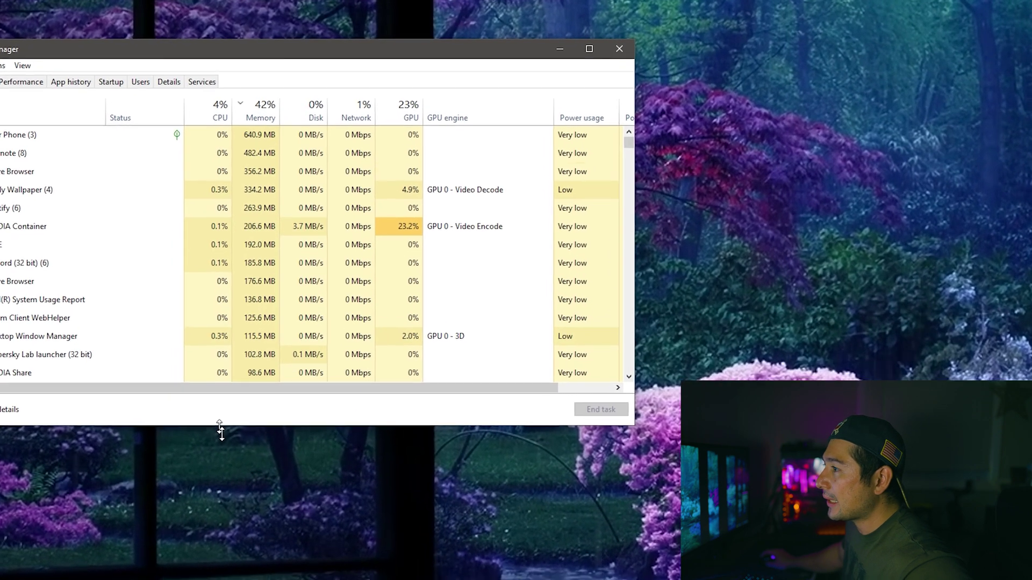
pyautogui.moveTo(244, 321); pyautogui.dragTo(244, 413)
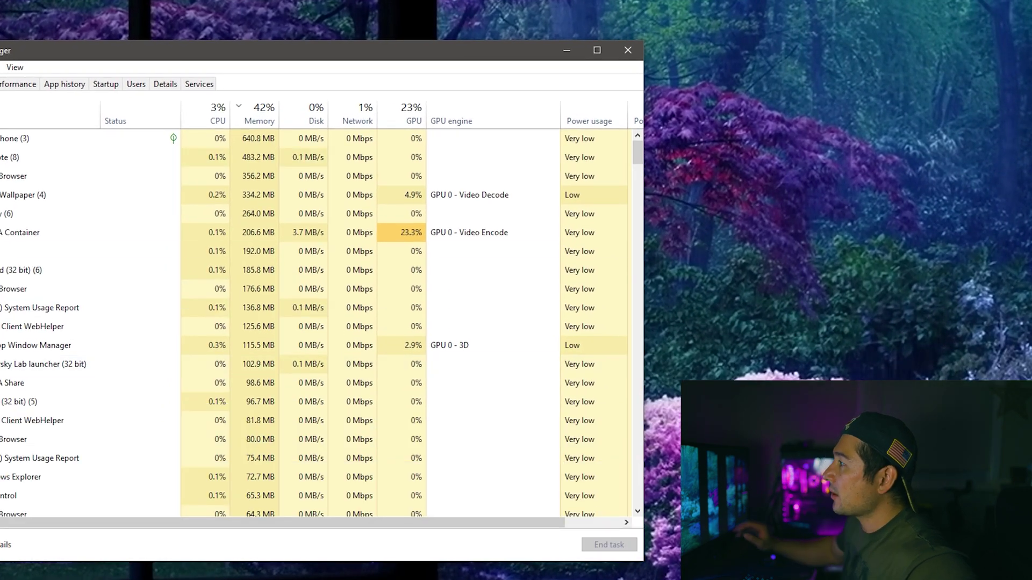
pyautogui.moveTo(0, 257); pyautogui.dragTo(58, 257)
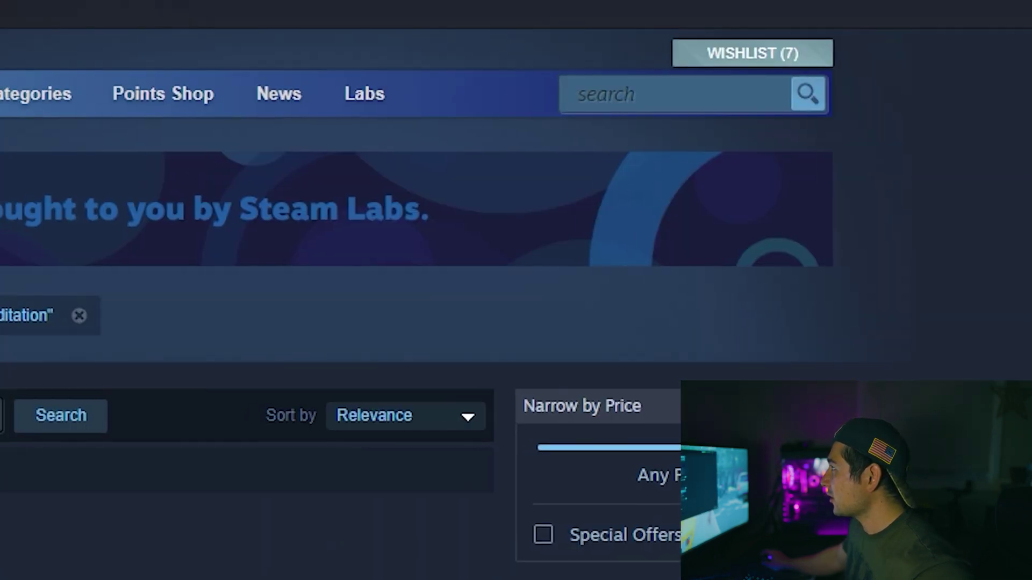
# Search the Steam store for 'wallpaper engine' and open its store page
pyautogui.click(612, 95)
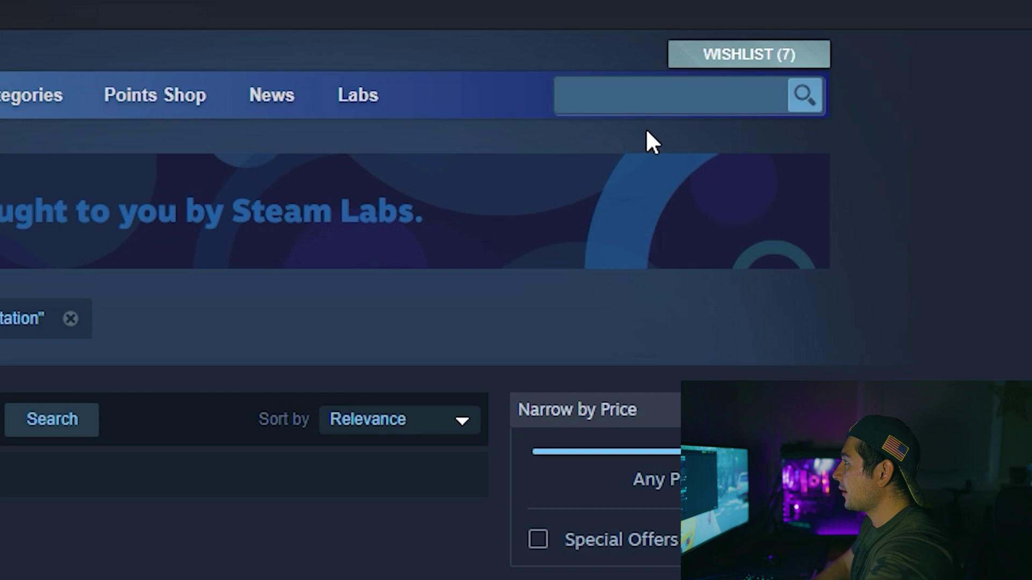
pyautogui.write('wallpaper engi')
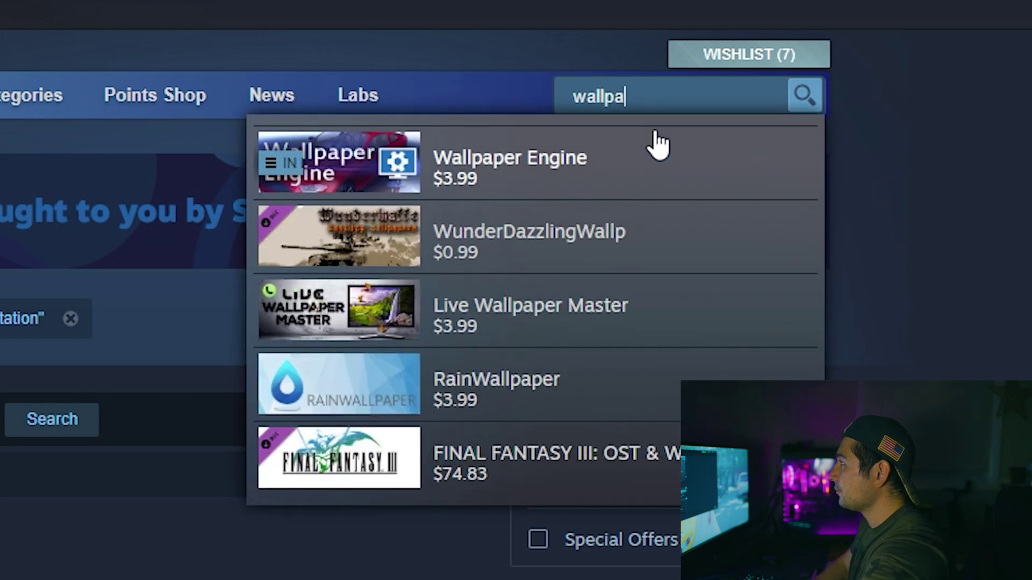
pyautogui.write('ne')
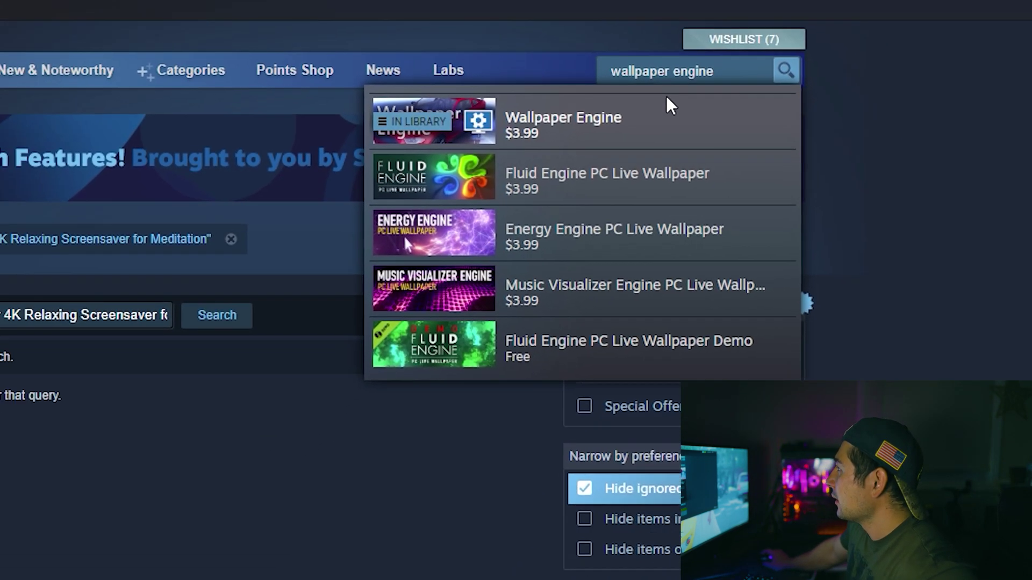
pyautogui.click(657, 156)
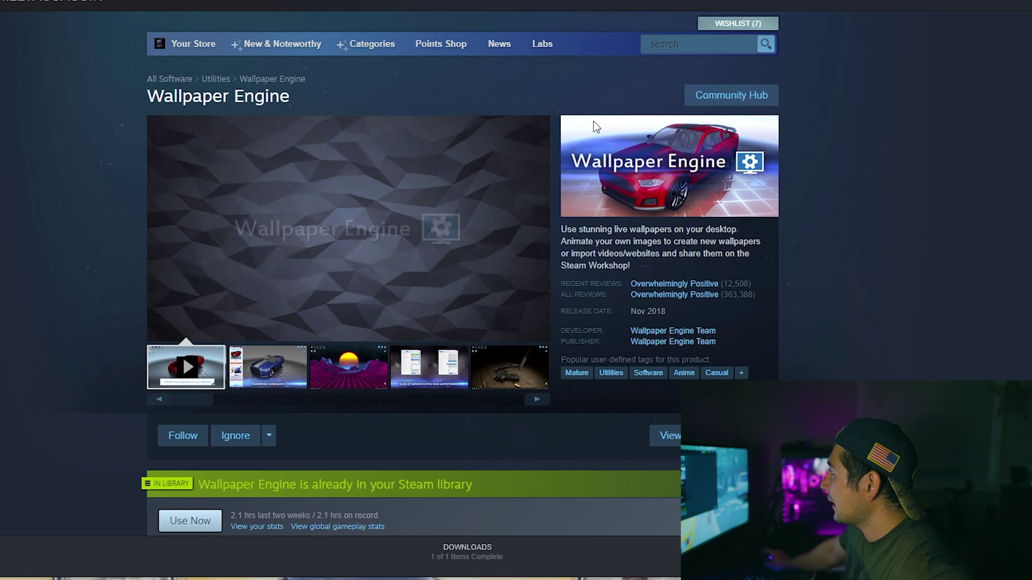
pyautogui.scroll(-3, 593, 121)
pyautogui.scroll(3, 692, 322)
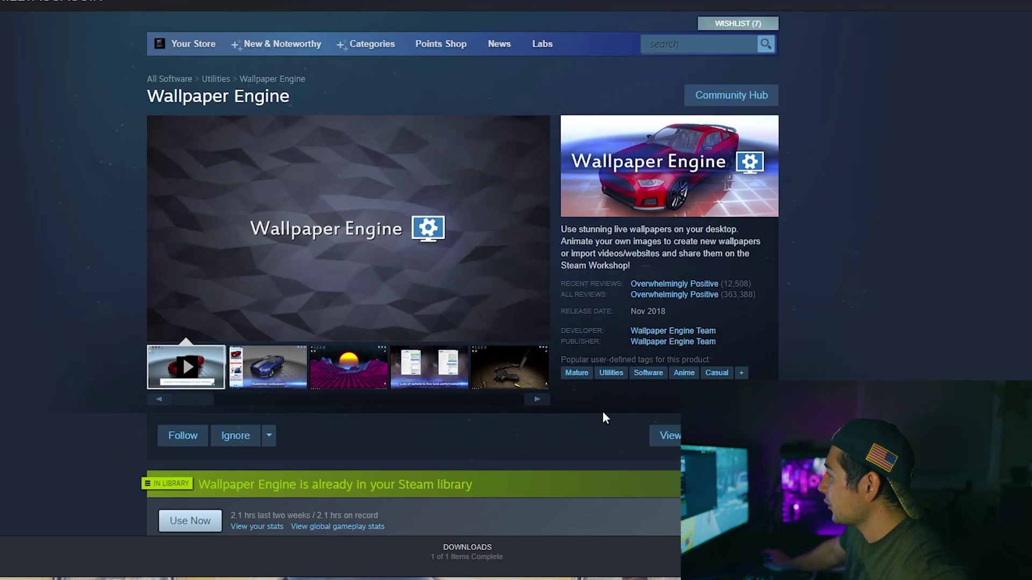
pyautogui.scroll(-1, 624, 385)
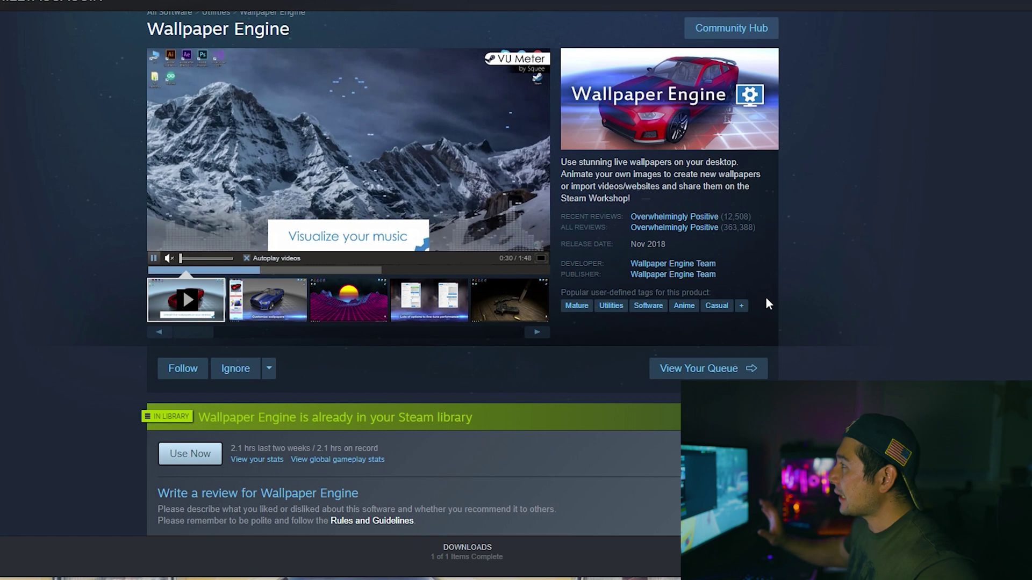
pyautogui.scroll(1, 641, 309)
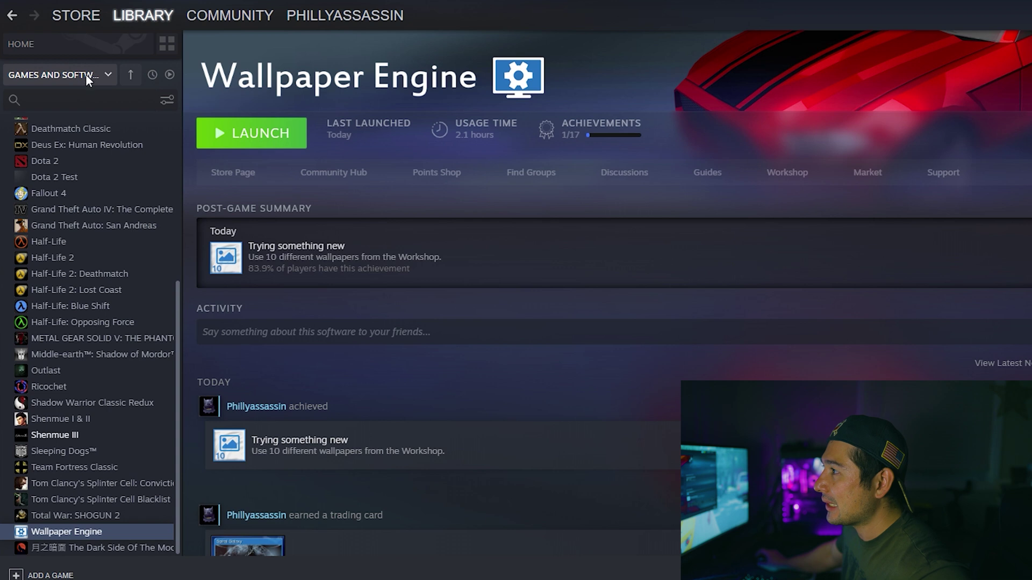
# Hide and then re-include Software in the Library filter, then launch Wallpaper Engine
pyautogui.click(86, 74)
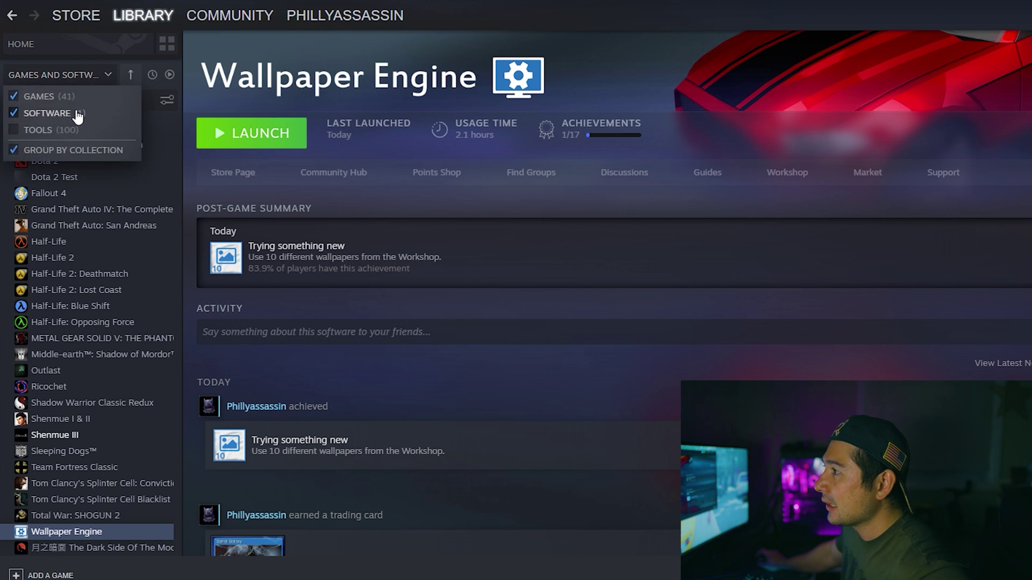
pyautogui.click(18, 114)
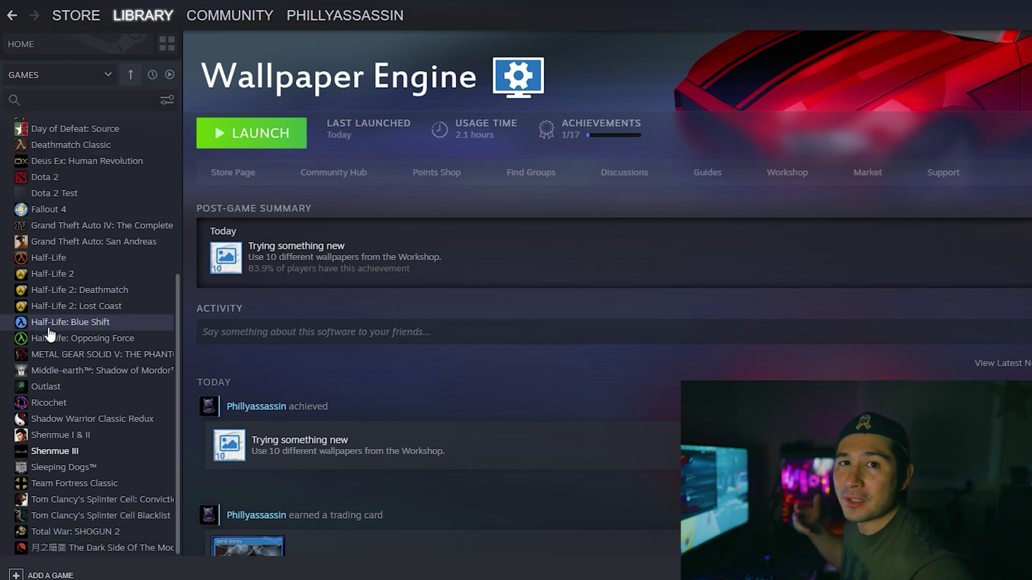
pyautogui.scroll(4, 77, 155)
pyautogui.scroll(1, 76, 155)
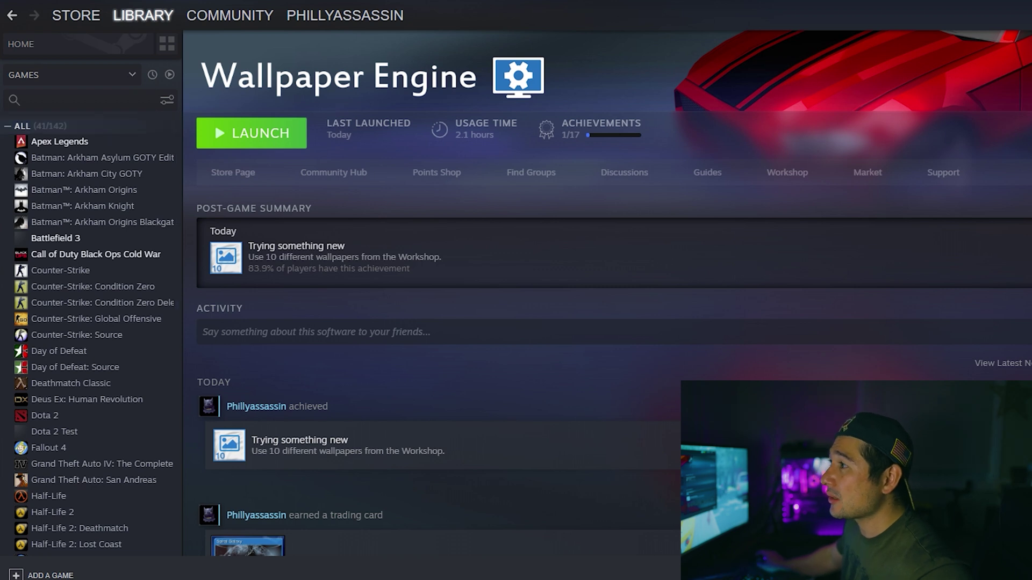
pyautogui.click(33, 75)
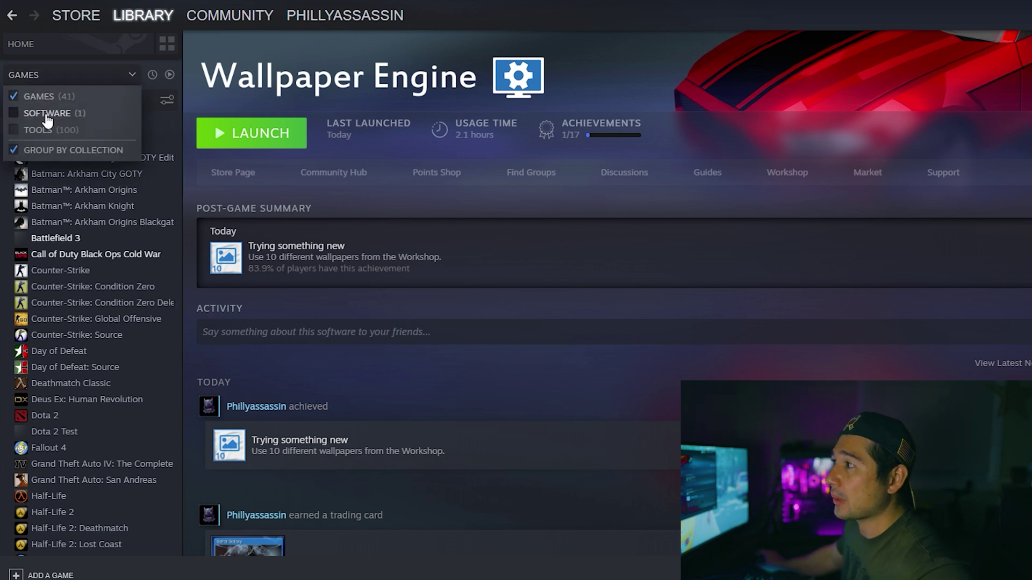
pyautogui.click(85, 56)
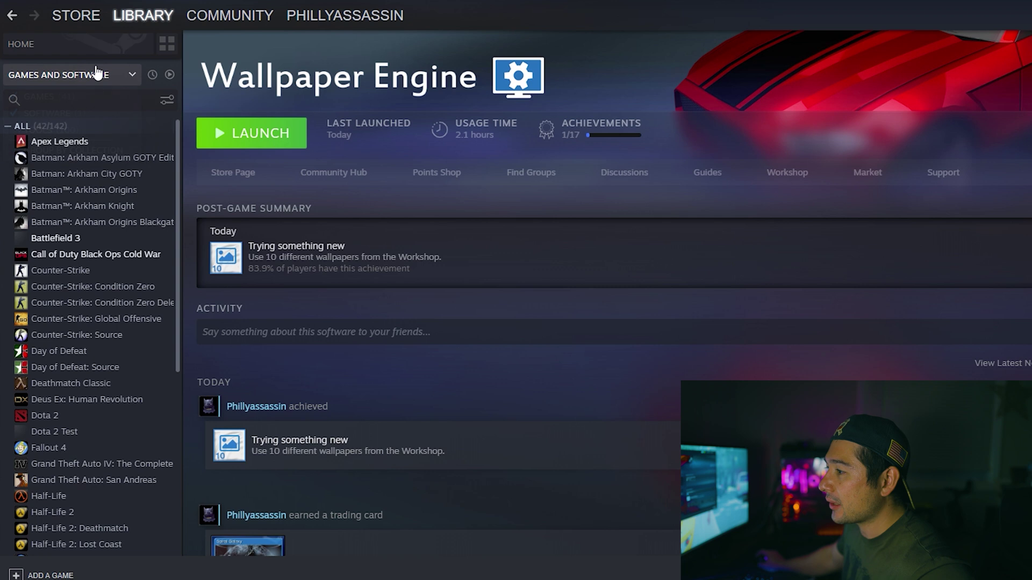
pyautogui.scroll(-5, 104, 234)
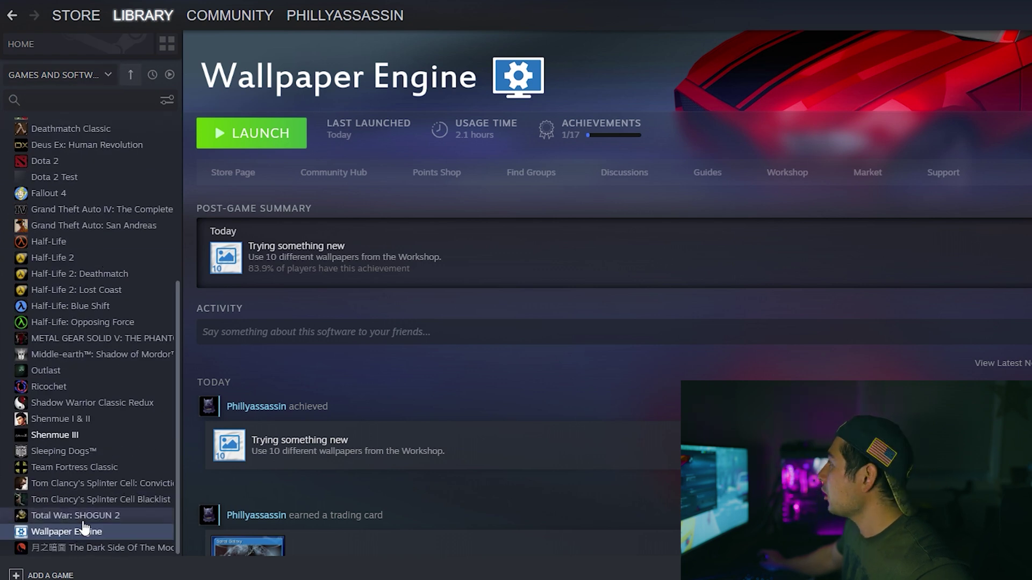
pyautogui.doubleClick(85, 532)
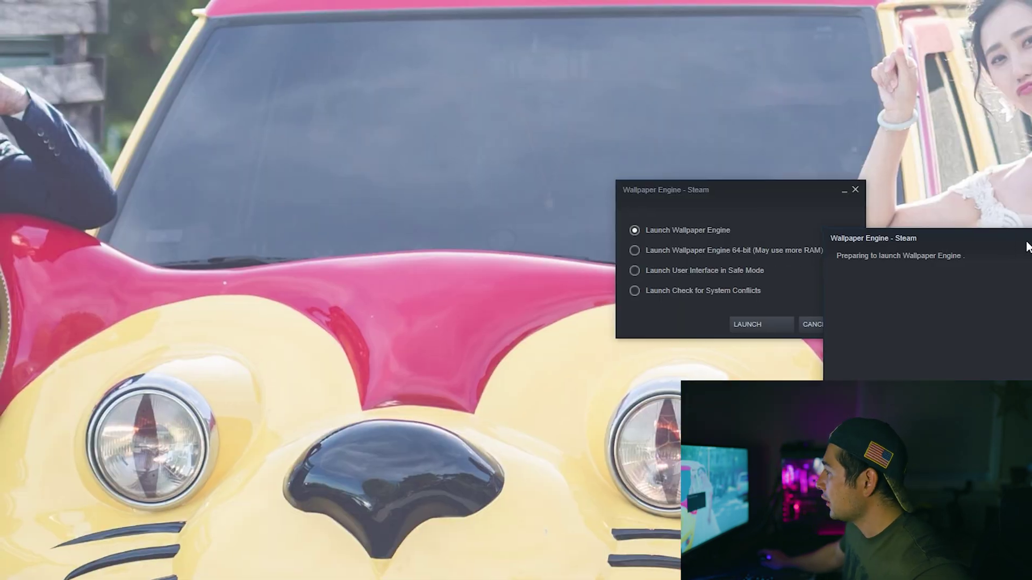
pyautogui.moveTo(797, 193); pyautogui.dragTo(616, 201)
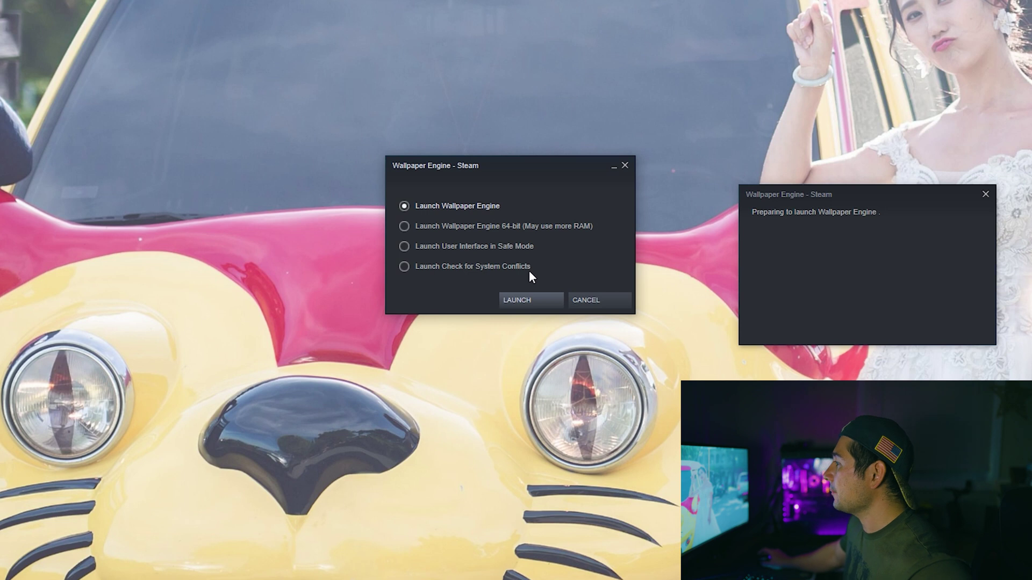
# Launch Wallpaper Engine with the default option, reposition its window, and apply Neon Sunset
pyautogui.click(521, 300)
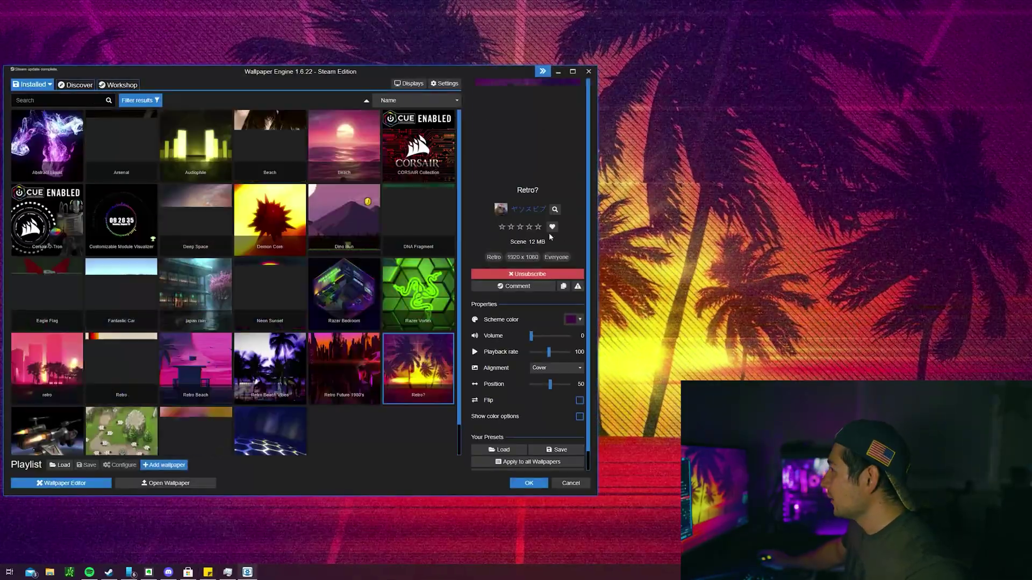
pyautogui.moveTo(305, 74); pyautogui.dragTo(353, 85)
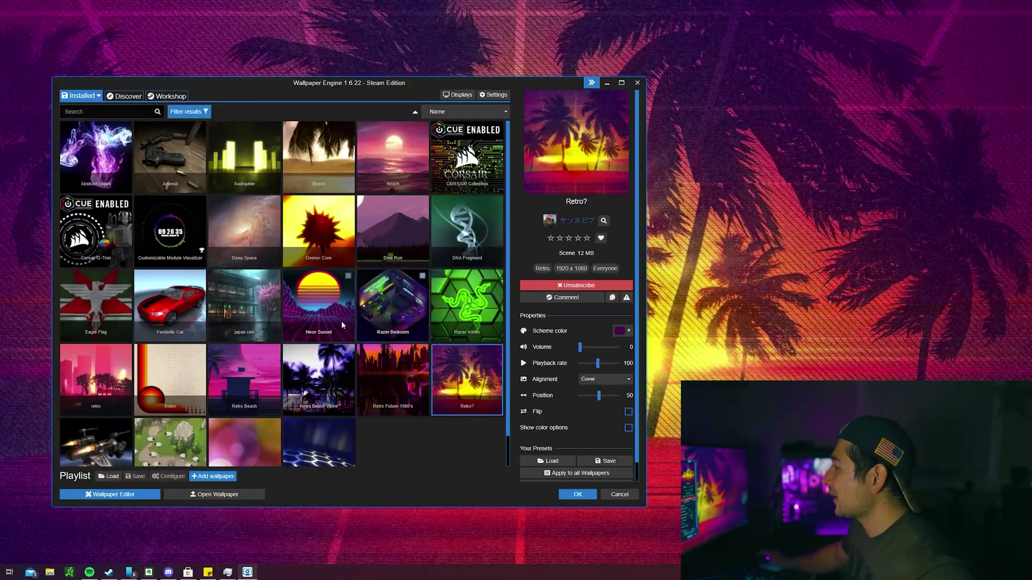
pyautogui.click(320, 307)
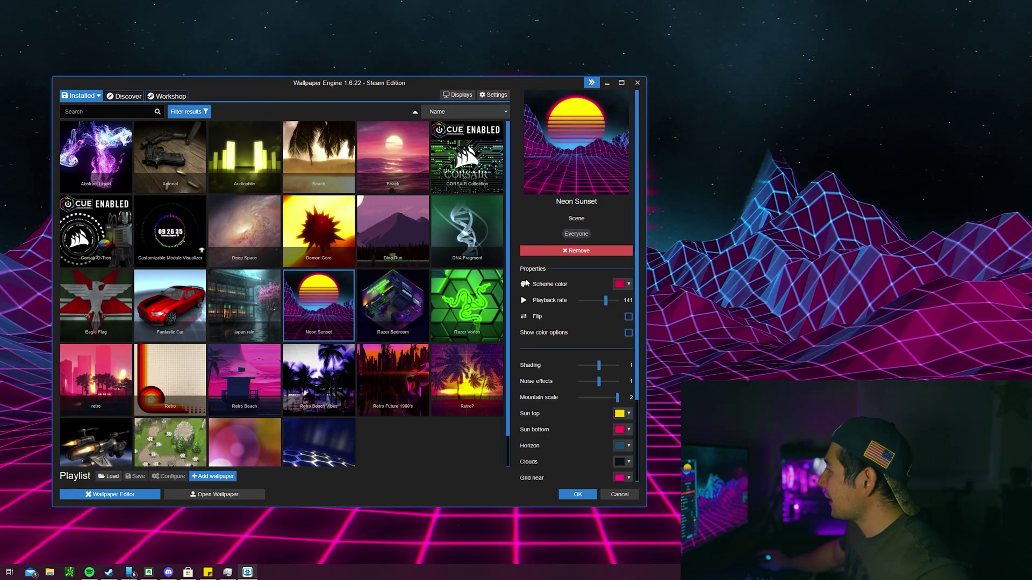
# Set Neon Sunset's scheme colour to bright magenta
pyautogui.click(619, 284)
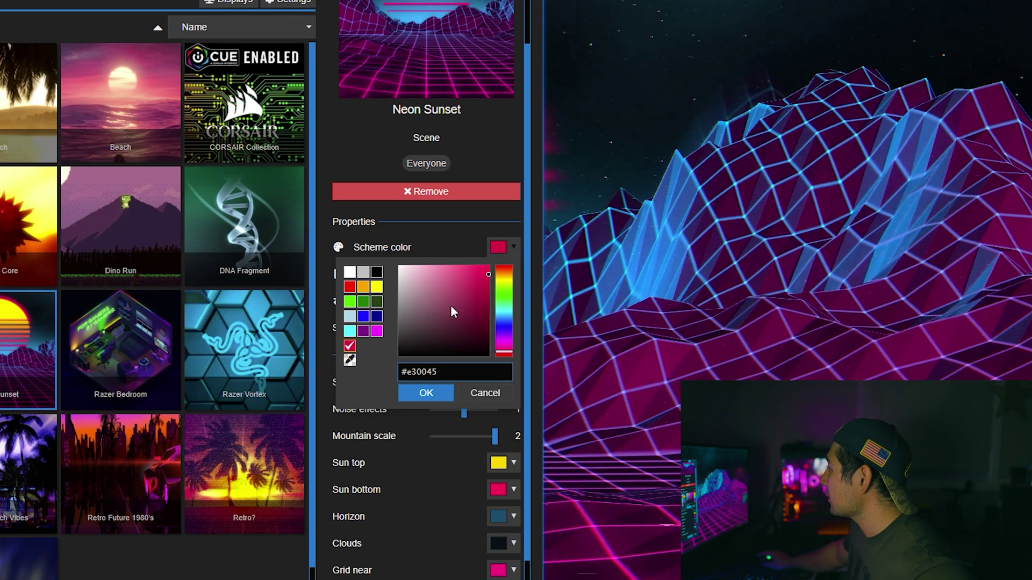
pyautogui.click(509, 350)
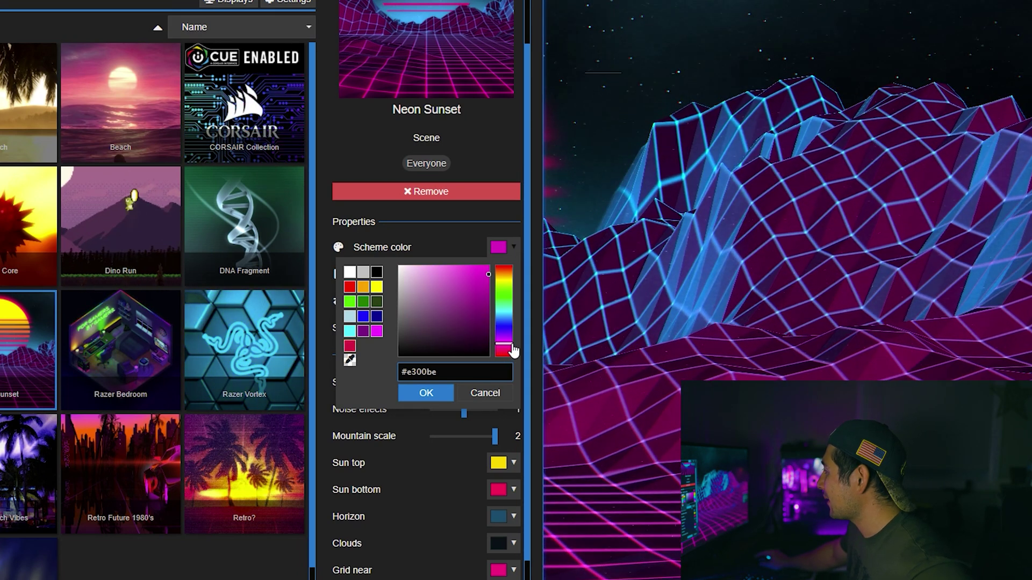
pyautogui.moveTo(511, 354); pyautogui.dragTo(509, 342)
pyautogui.click(498, 248)
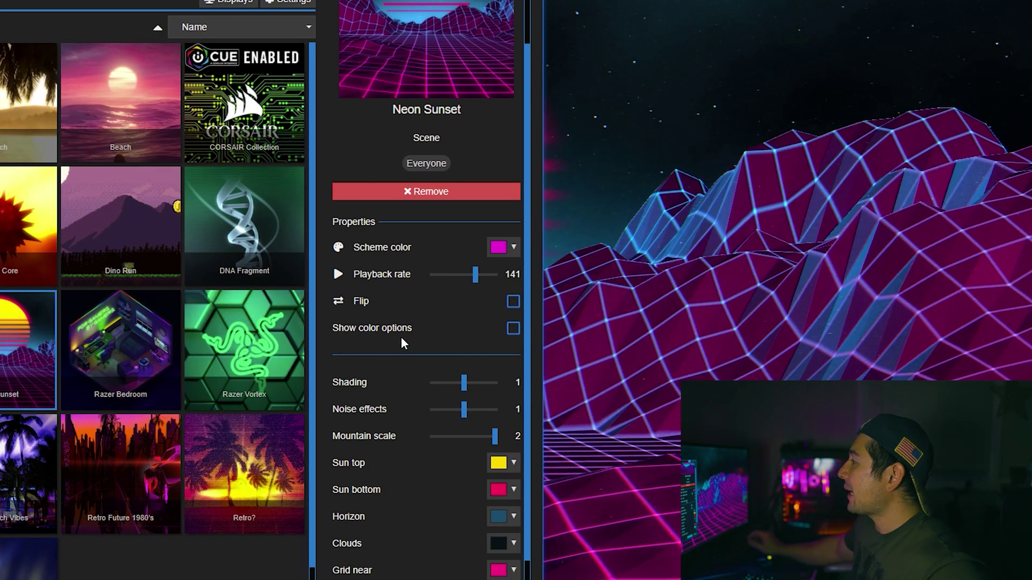
# Slow the playback rate from 141 to 26 and toggle Flip on then off
pyautogui.moveTo(475, 275); pyautogui.dragTo(438, 269)
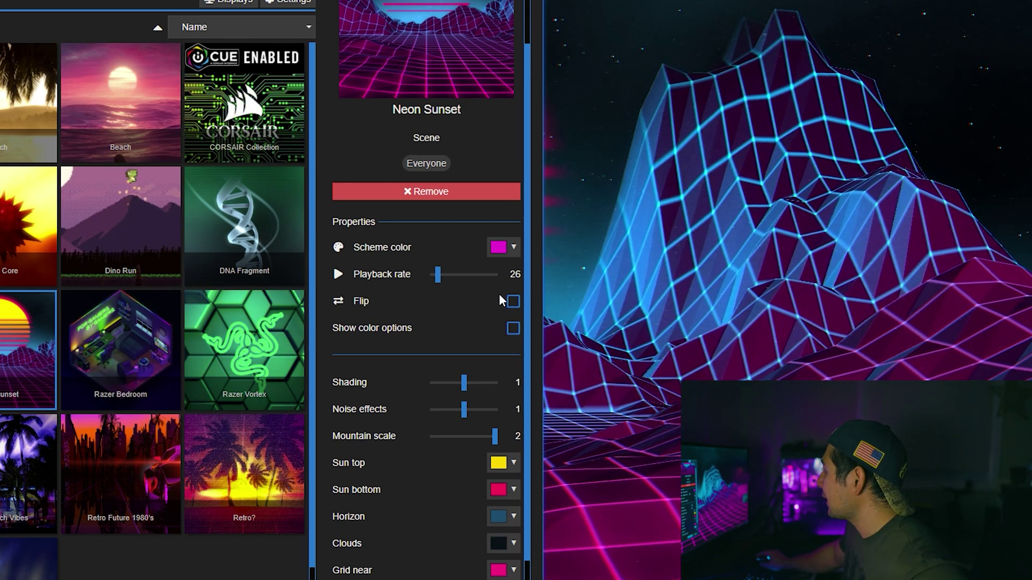
pyautogui.click(513, 302)
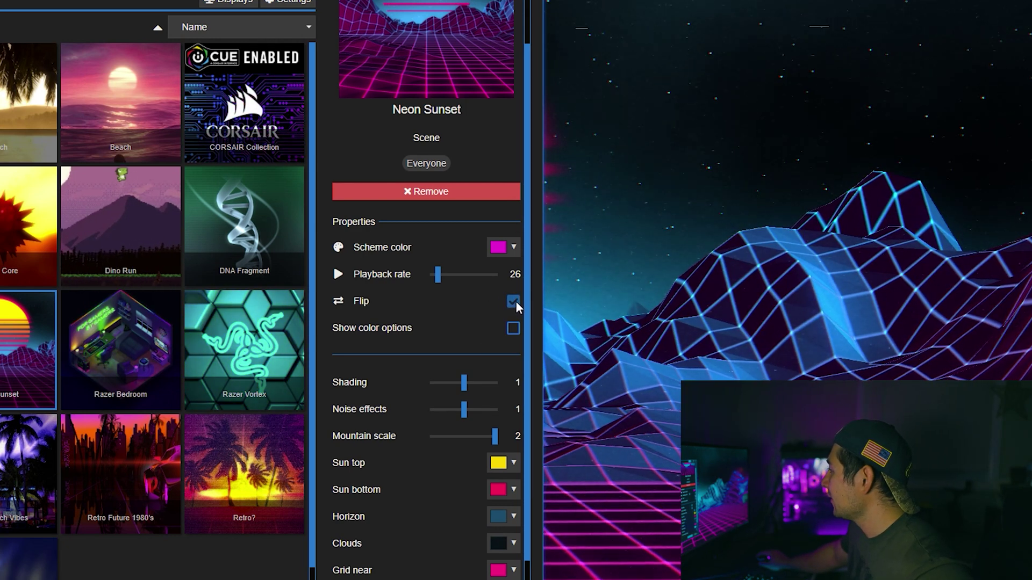
pyautogui.click(513, 301)
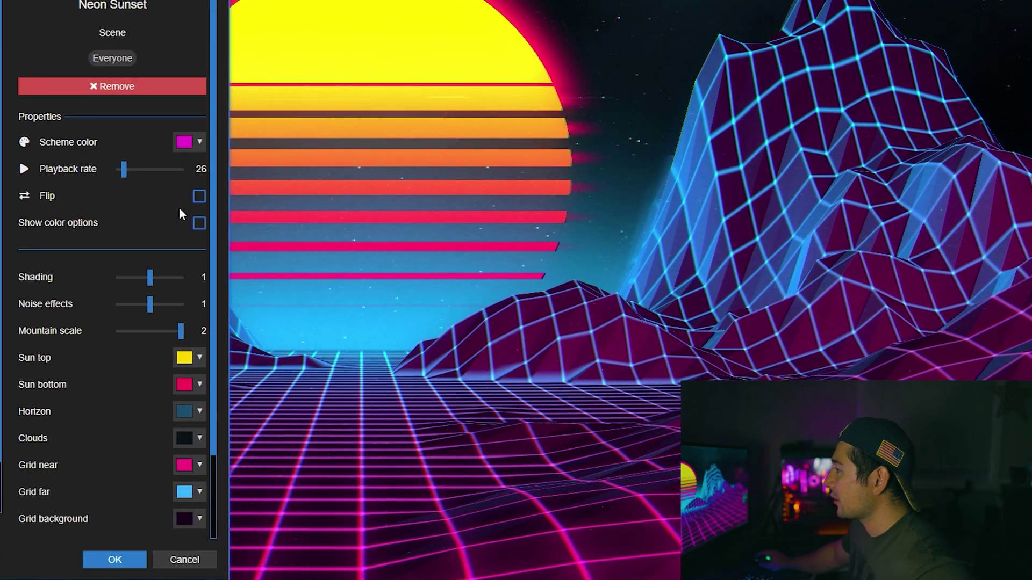
# Mirror the scene and raise Mountain scale to its maximum of 2
pyautogui.click(200, 196)
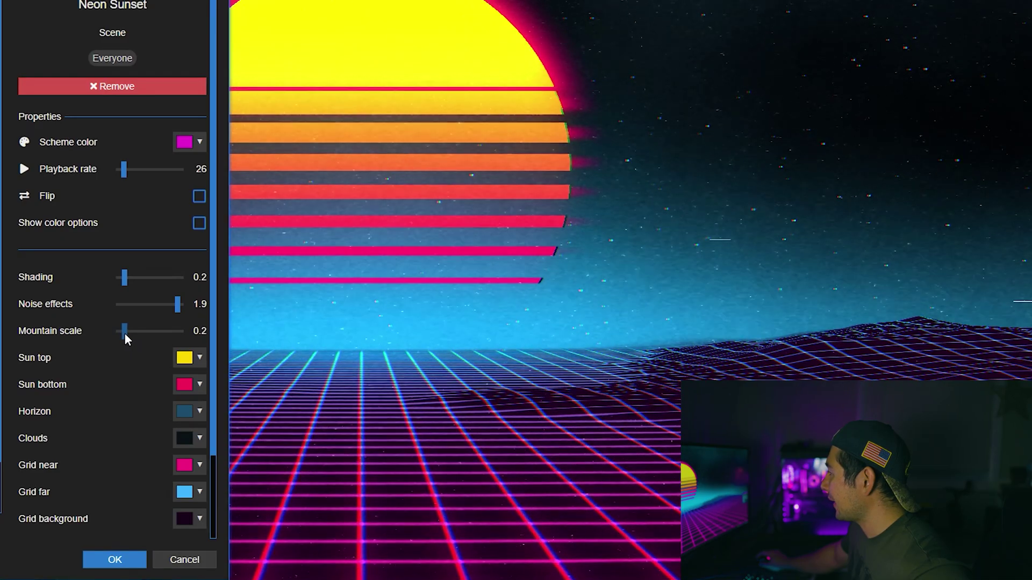
pyautogui.click(134, 330)
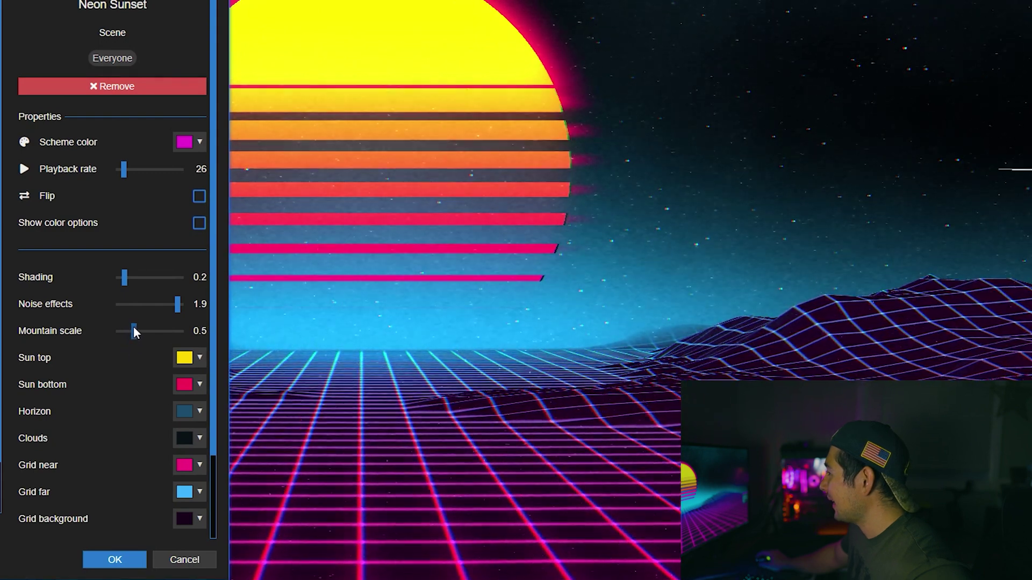
pyautogui.moveTo(134, 331); pyautogui.dragTo(255, 356)
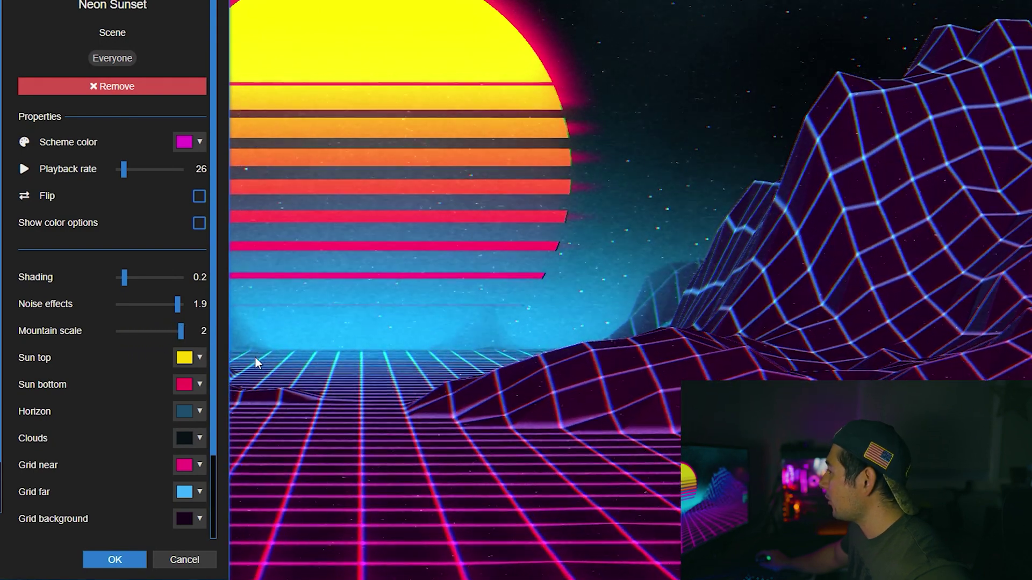
# Colour the sun's top deep blue and its bottom cyan
pyautogui.click(199, 357)
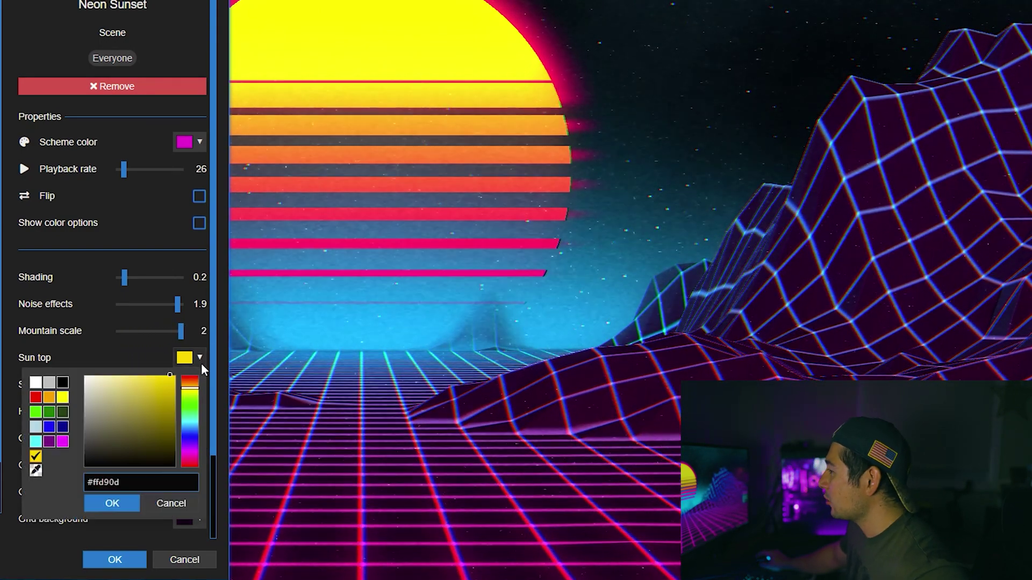
pyautogui.moveTo(194, 396); pyautogui.dragTo(200, 443)
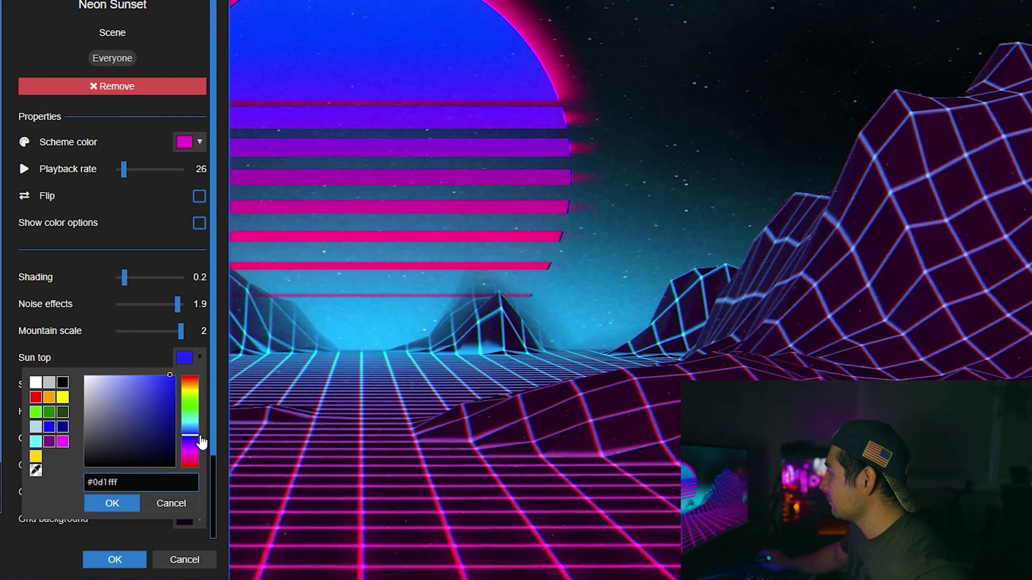
pyautogui.click(65, 333)
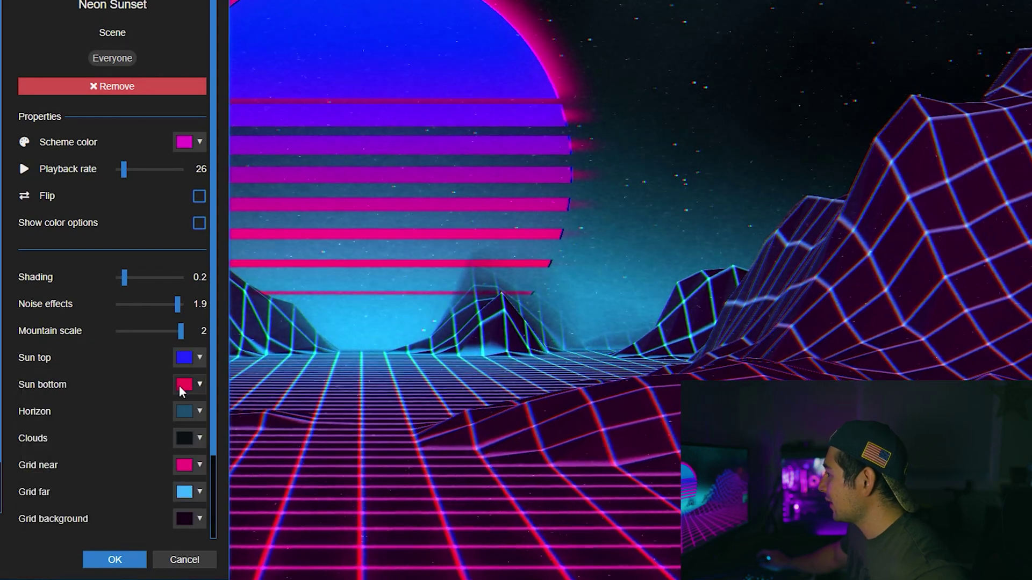
pyautogui.click(185, 385)
pyautogui.click(188, 461)
pyautogui.moveTo(187, 461); pyautogui.dragTo(188, 450)
pyautogui.click(147, 383)
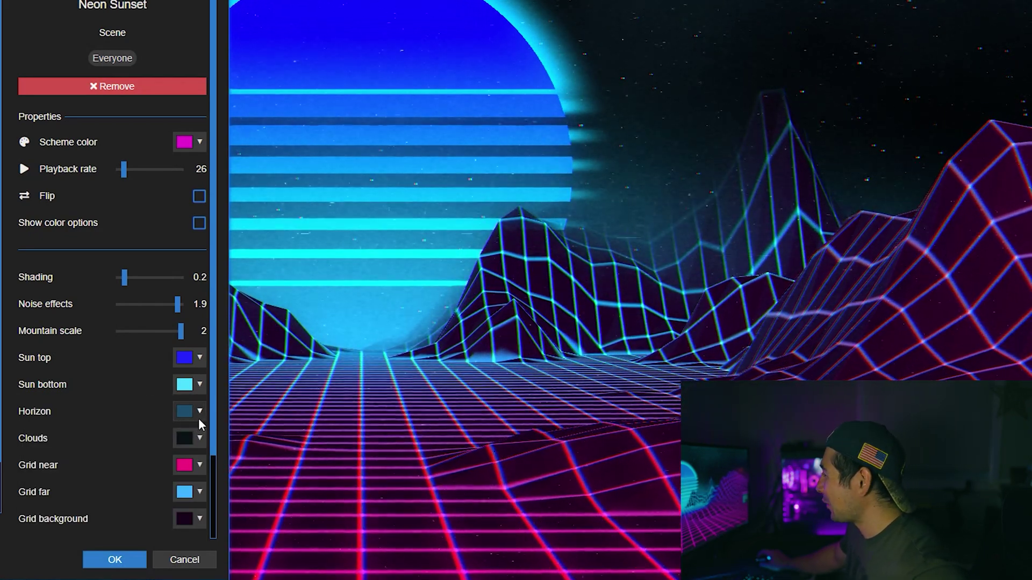
# Set the horizon colour to green
pyautogui.click(198, 417)
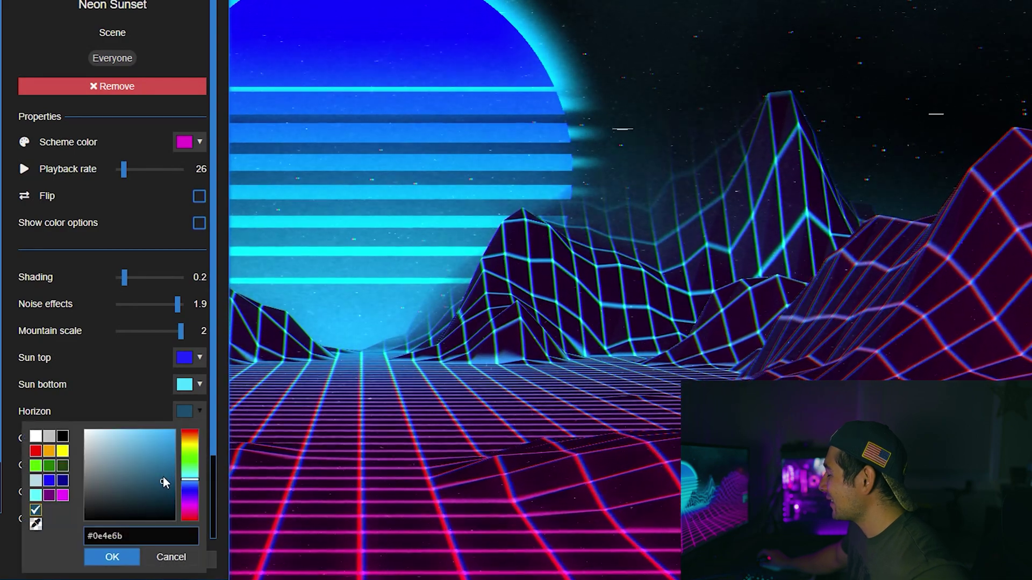
pyautogui.click(196, 473)
pyautogui.click(196, 475)
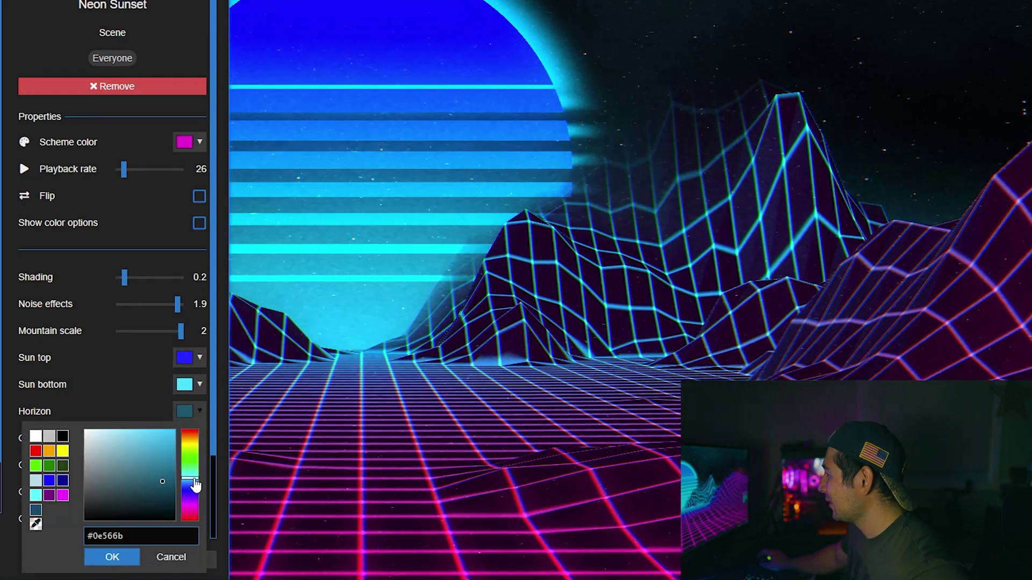
pyautogui.click(198, 481)
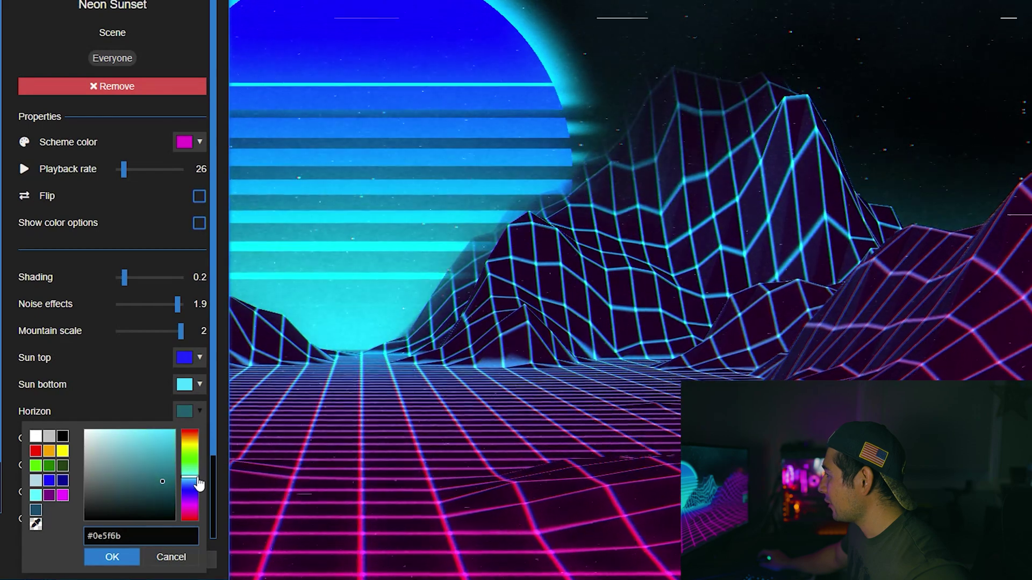
pyautogui.click(161, 411)
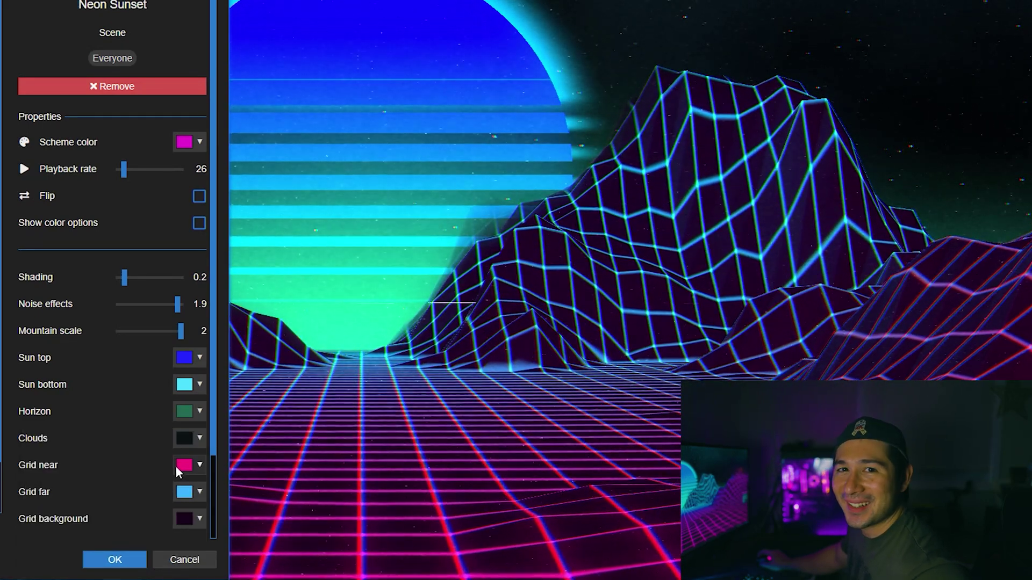
# Move the window to reveal more thumbnails and apply the Retro? wallpaper
pyautogui.scroll(-2, 198, 442)
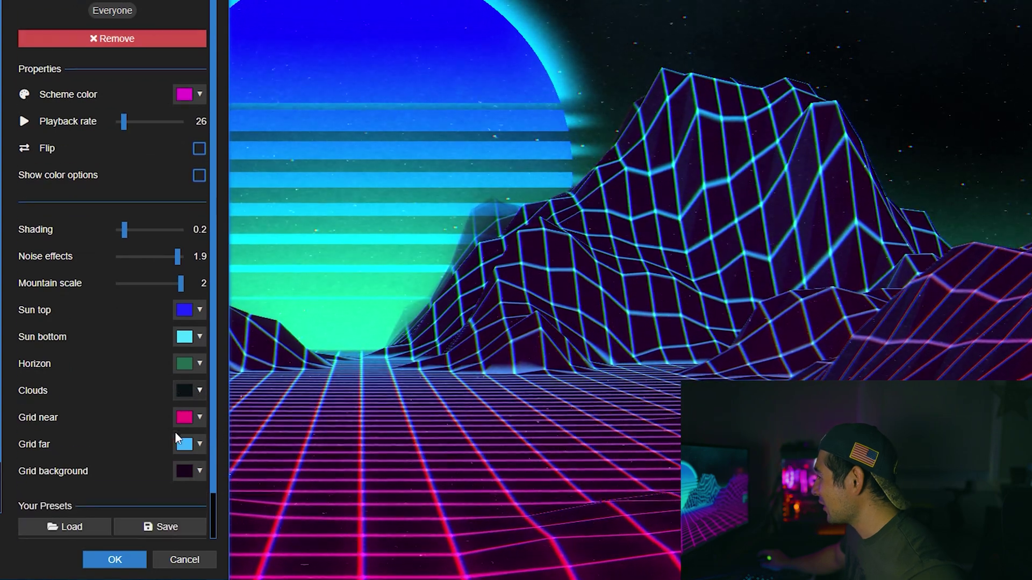
pyautogui.scroll(-1, 106, 421)
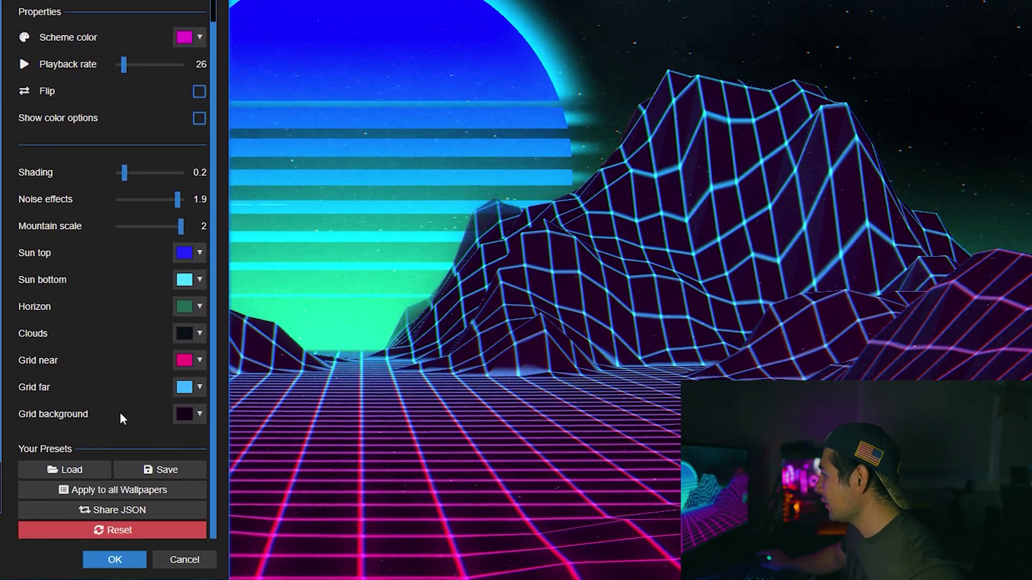
pyautogui.scroll(2, 159, 391)
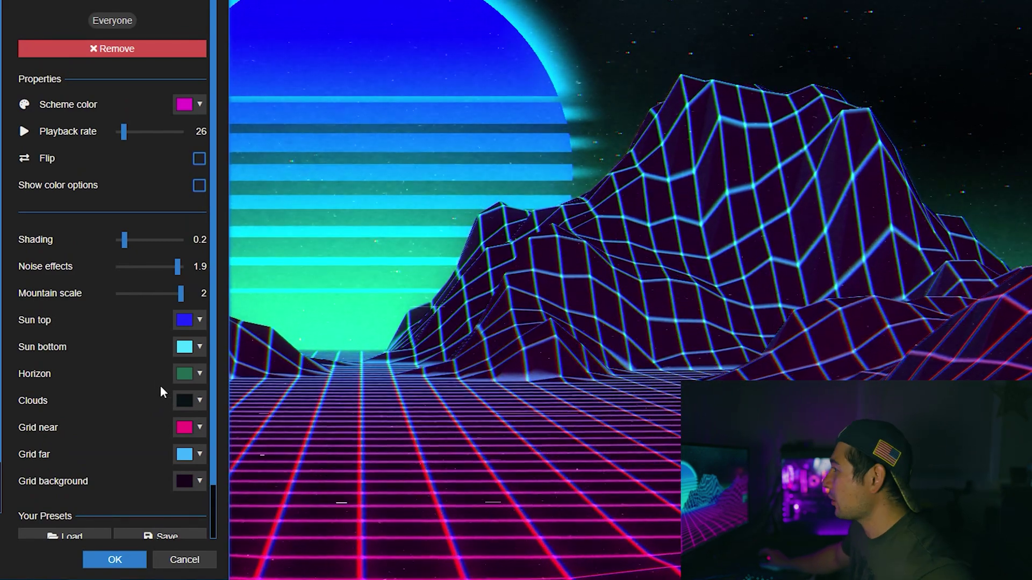
pyautogui.moveTo(53, 1); pyautogui.dragTo(199, 40)
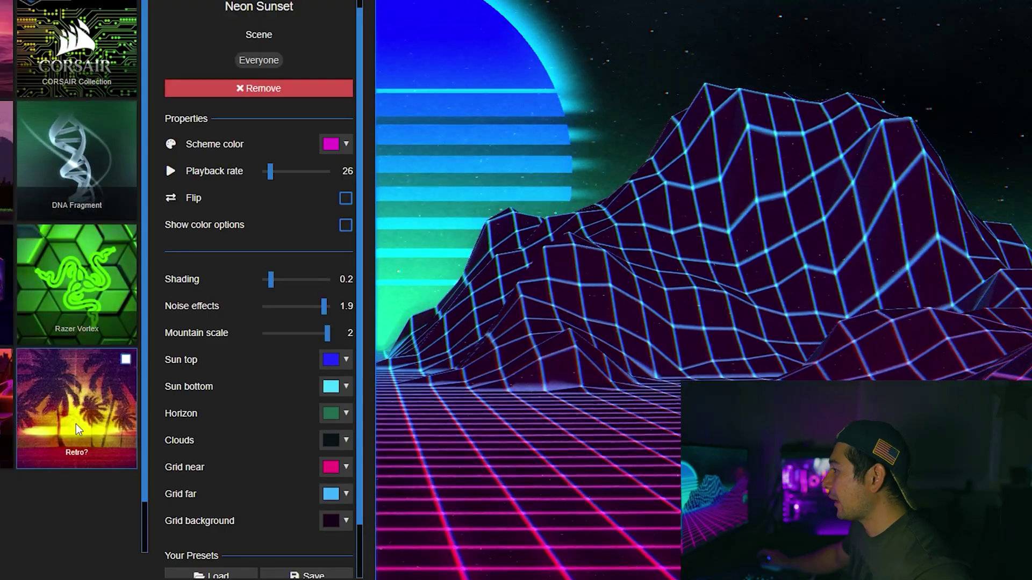
pyautogui.click(77, 434)
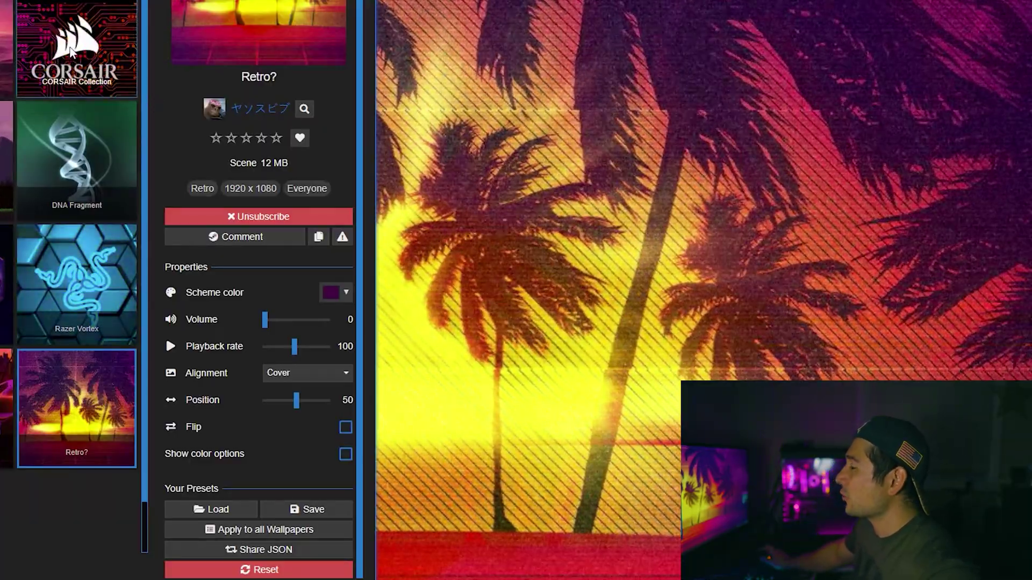
# Apply the CORSAIR Collection wallpaper and set its Scene to Brick
pyautogui.click(93, 54)
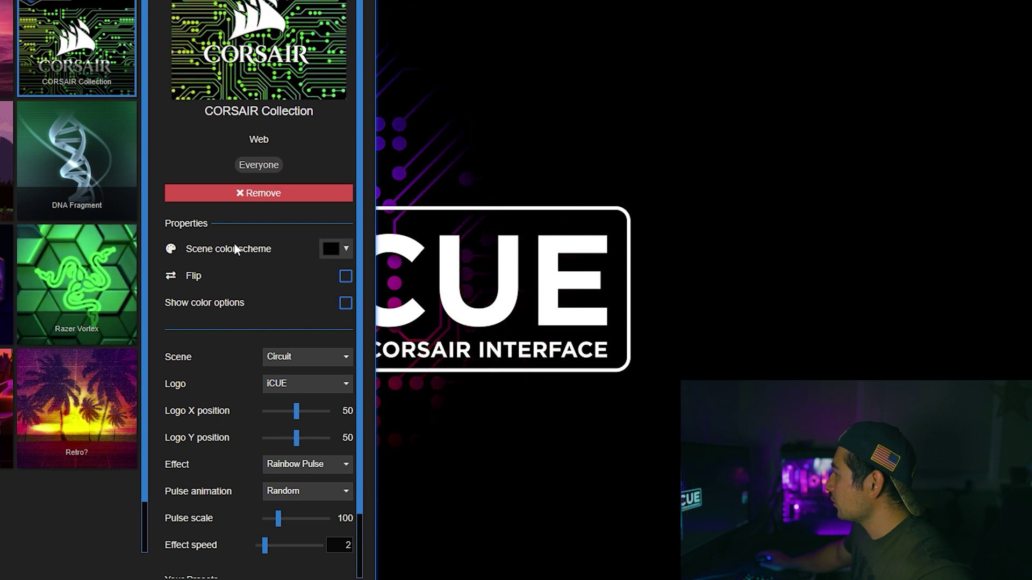
pyautogui.click(324, 357)
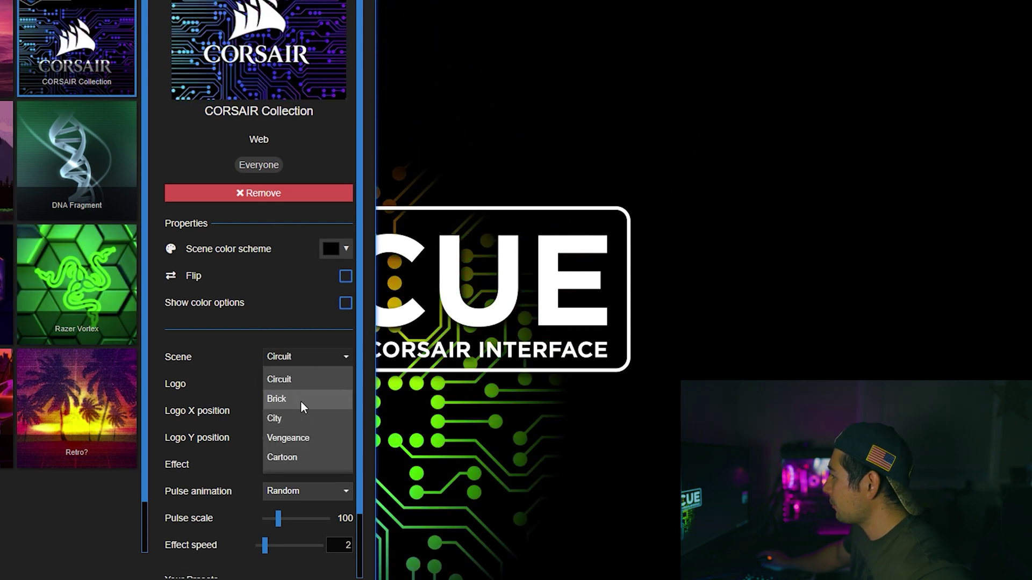
pyautogui.click(301, 399)
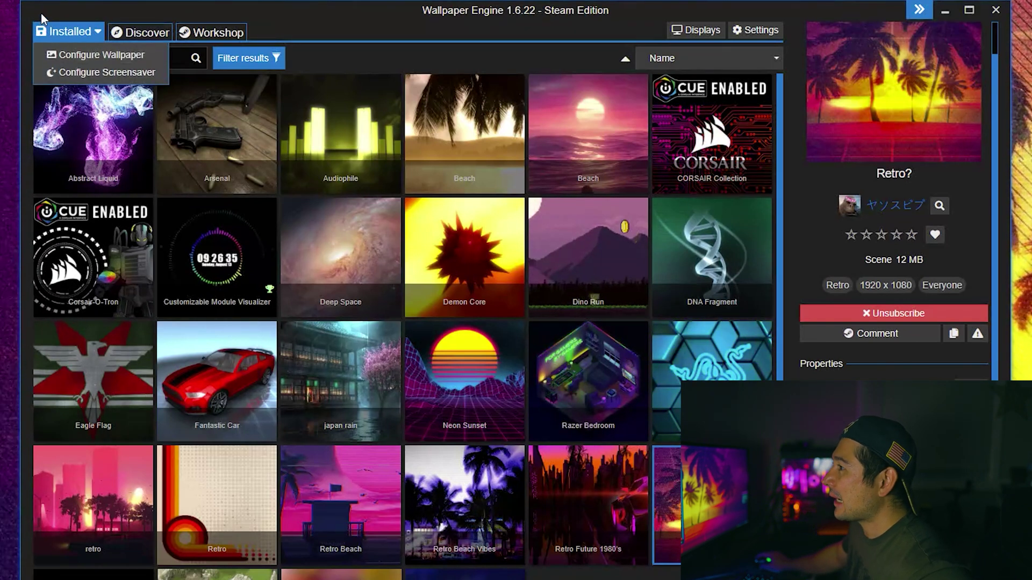
# Visit Discover and Installed, then search the Workshop for 'abstract liquid'
pyautogui.moveTo(69, 33)
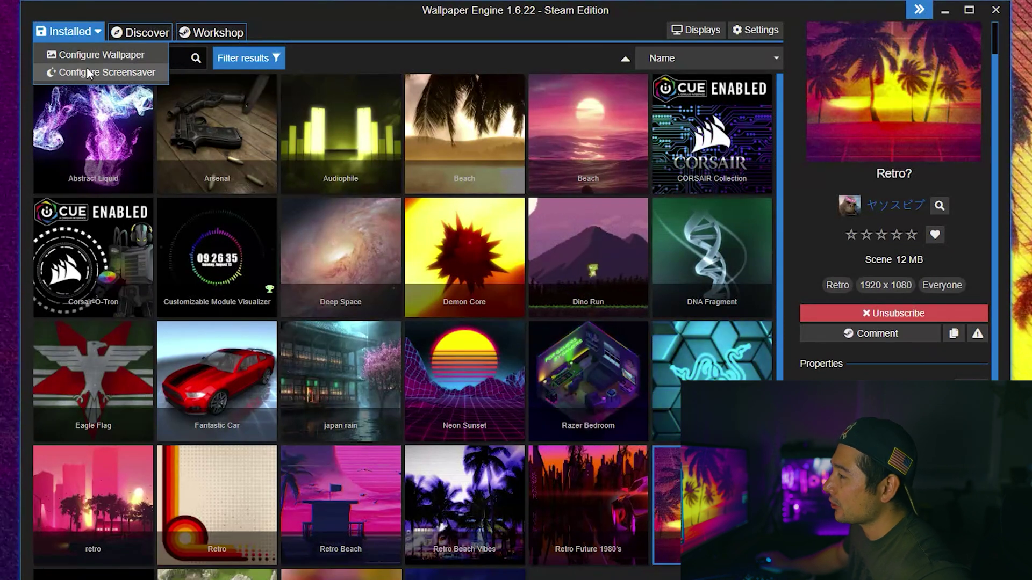
pyautogui.click(141, 33)
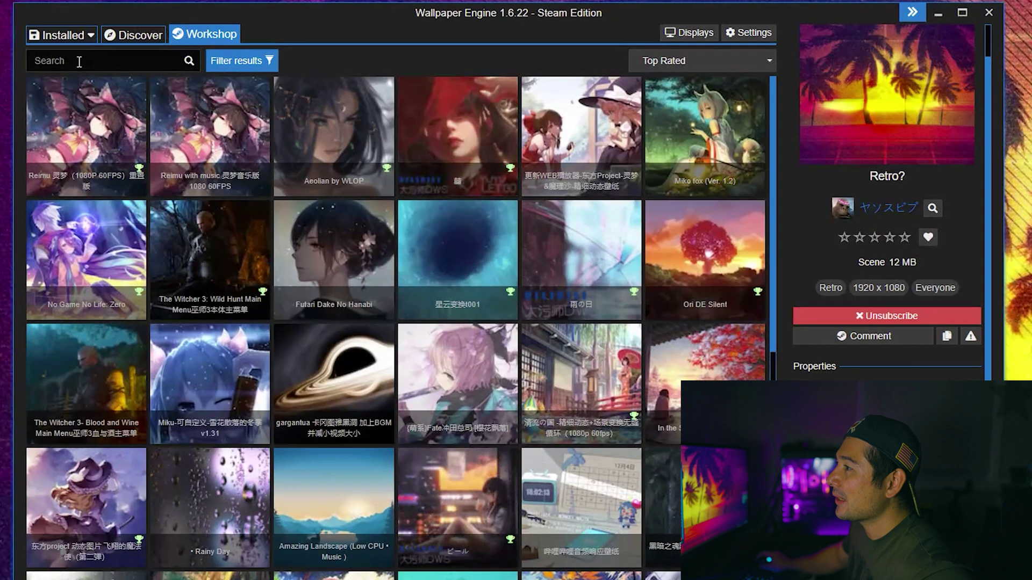
pyautogui.click(54, 35)
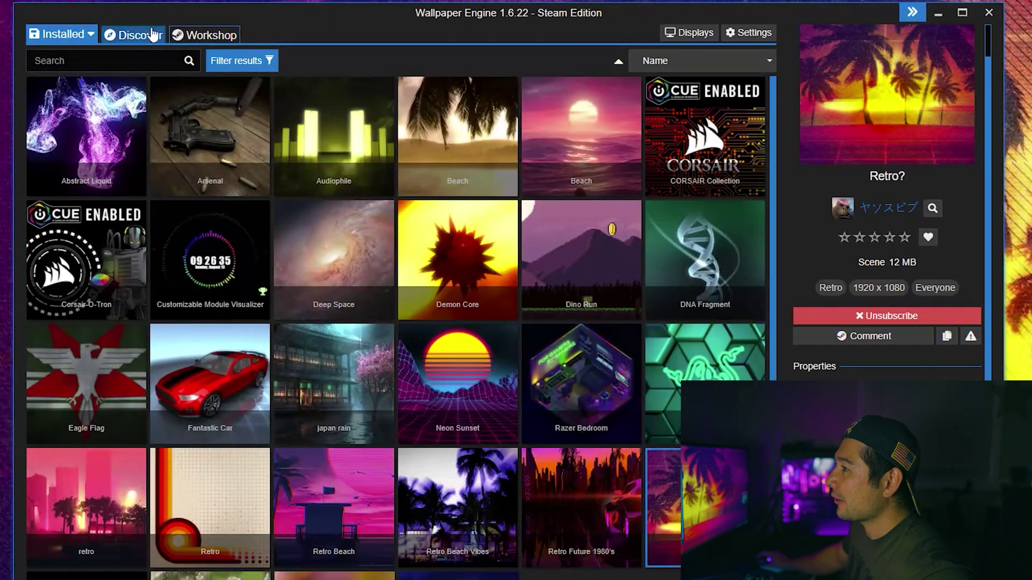
pyautogui.click(204, 34)
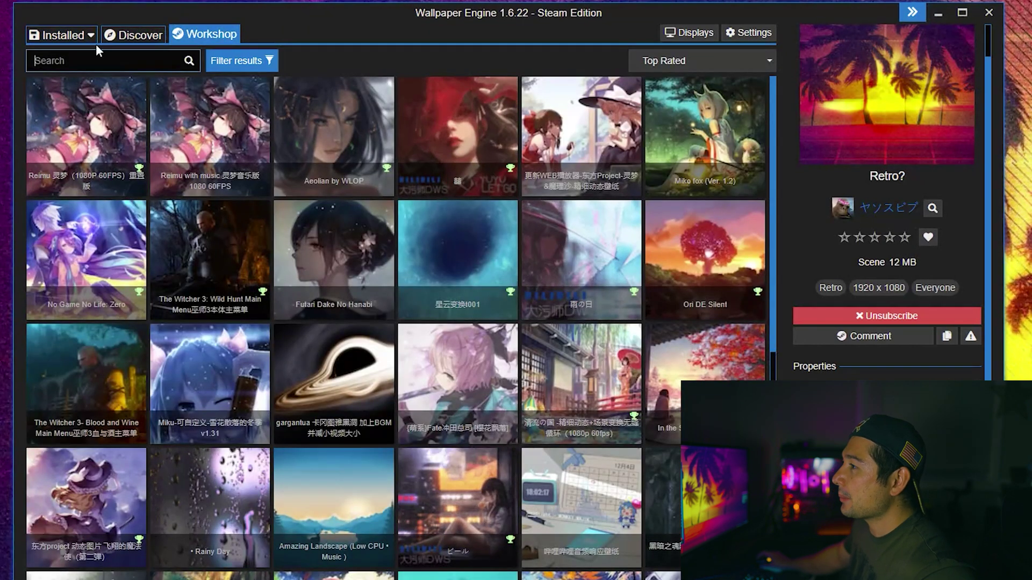
pyautogui.click(91, 36)
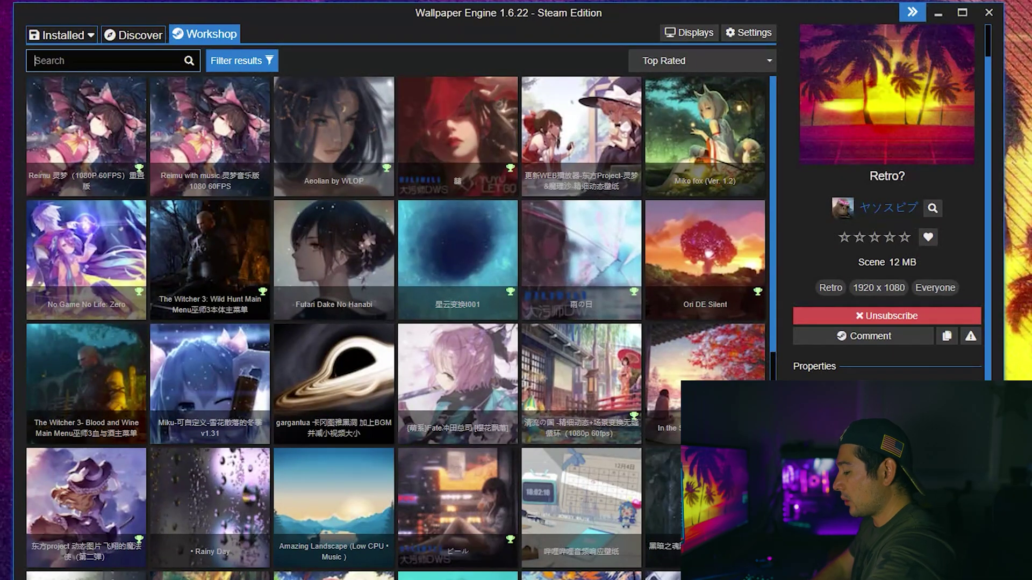
pyautogui.write('act ')
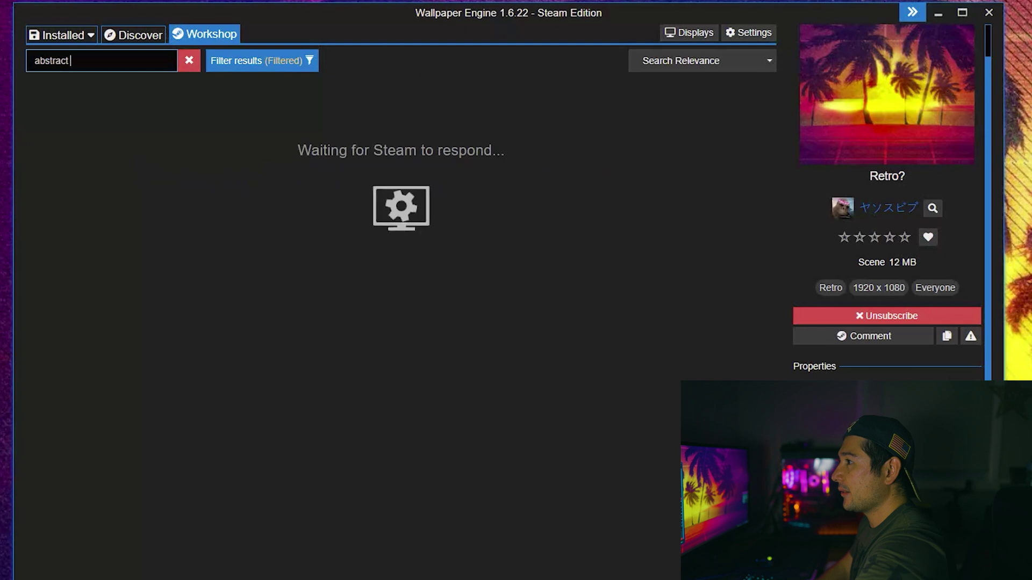
pyautogui.write('liquid')
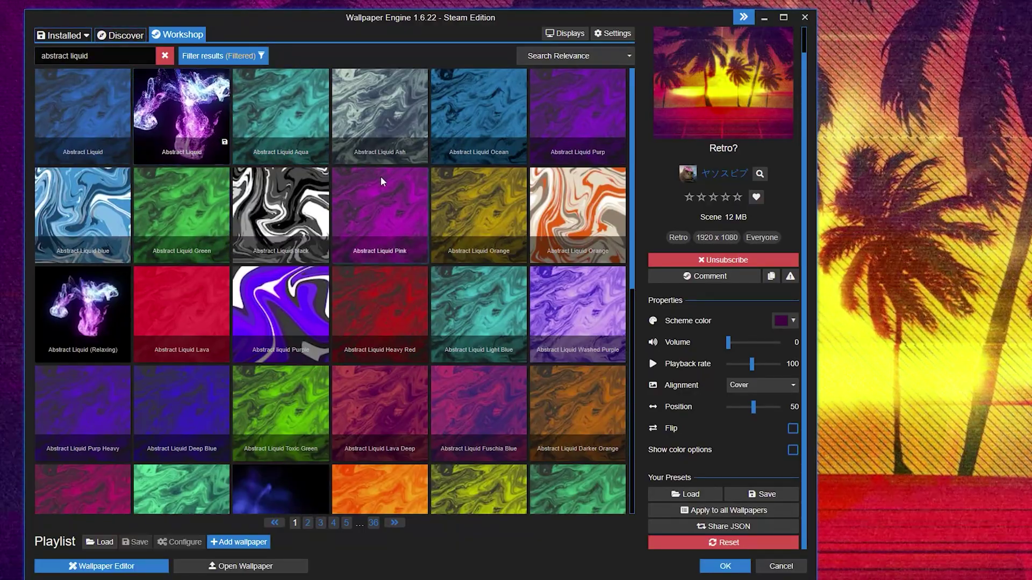
# Select the Abstract Liquid wallpaper and set its scheme colour to black
pyautogui.click(201, 123)
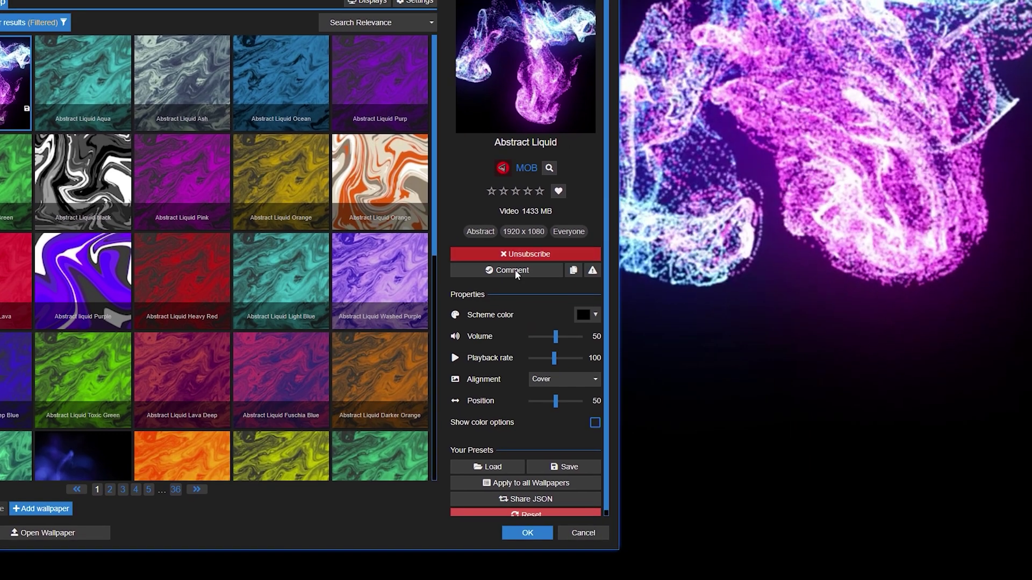
pyautogui.click(591, 315)
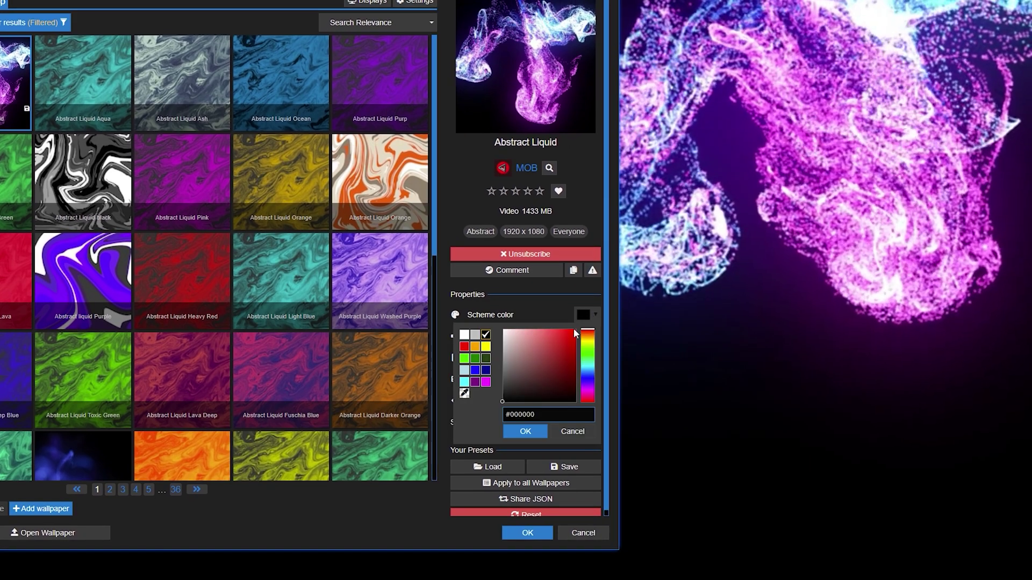
pyautogui.click(464, 335)
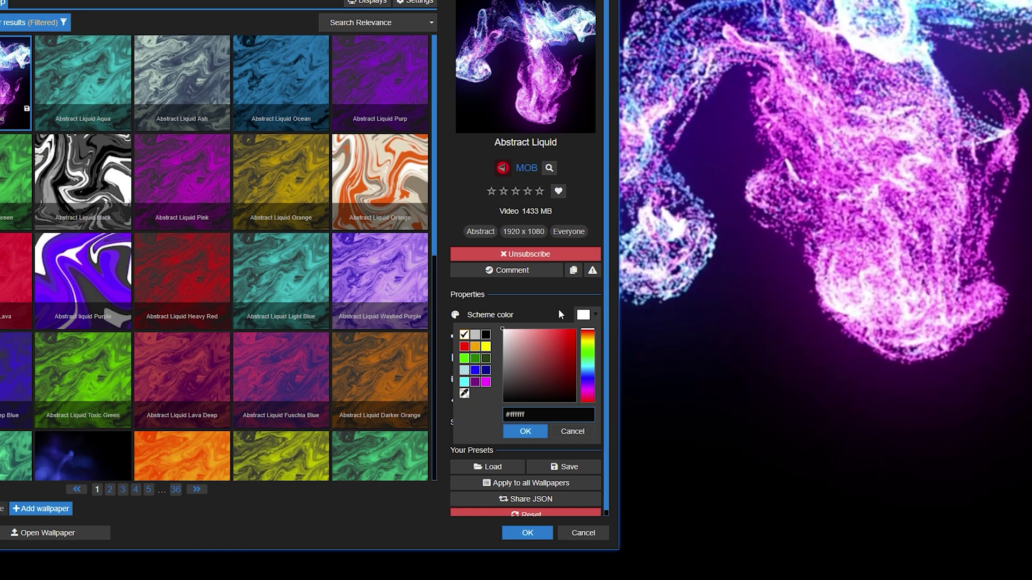
pyautogui.click(485, 335)
pyautogui.click(527, 311)
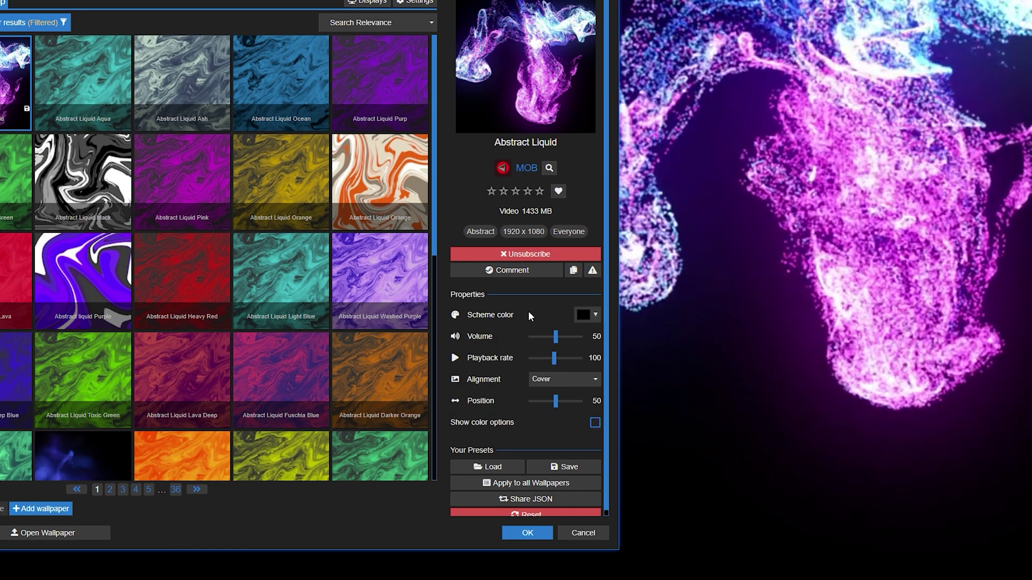
# Mute Abstract Liquid, set playback rate 81, Fill alignment and position 33
pyautogui.moveTo(556, 337); pyautogui.dragTo(481, 339)
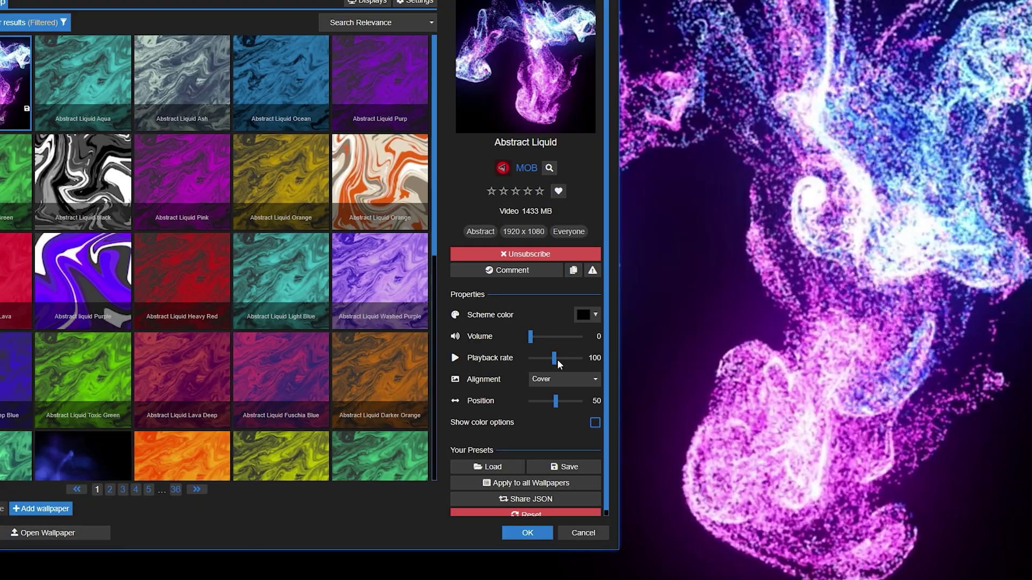
pyautogui.moveTo(555, 359)
pyautogui.mouseDown()
pyautogui.moveTo(565, 360)
pyautogui.moveTo(549, 363)
pyautogui.mouseUp()
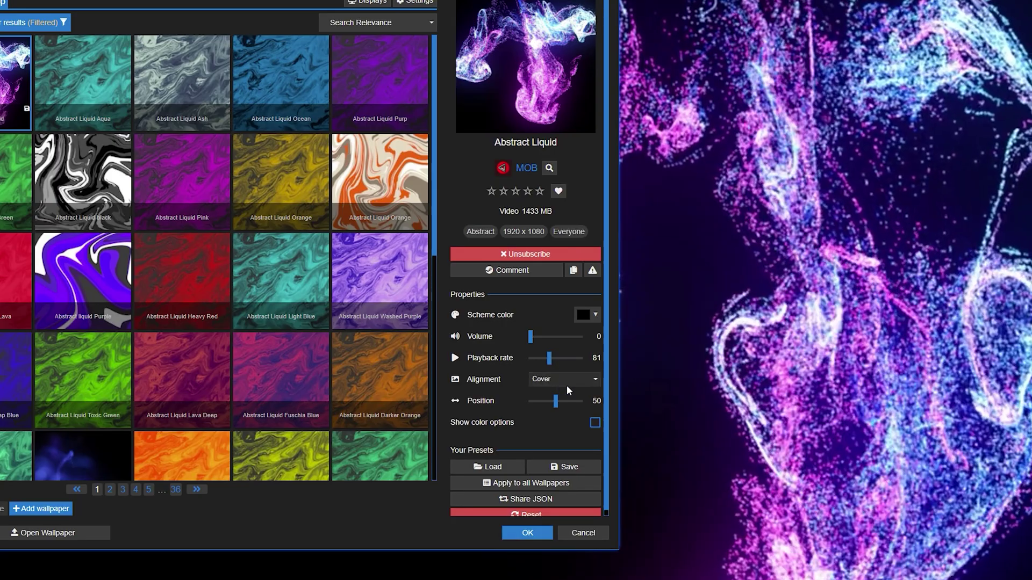
pyautogui.click(570, 385)
pyautogui.click(551, 422)
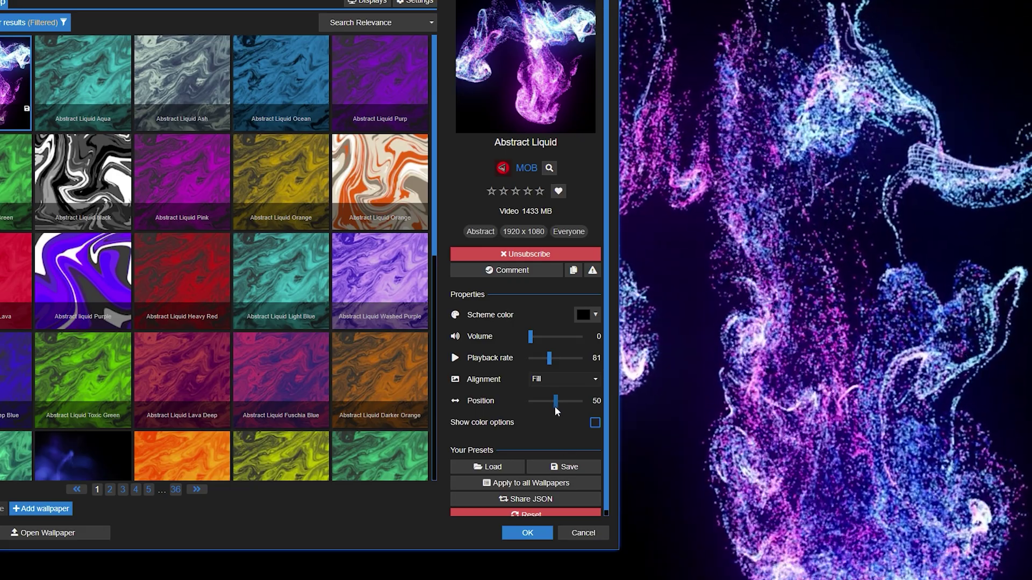
pyautogui.moveTo(554, 406); pyautogui.dragTo(549, 411)
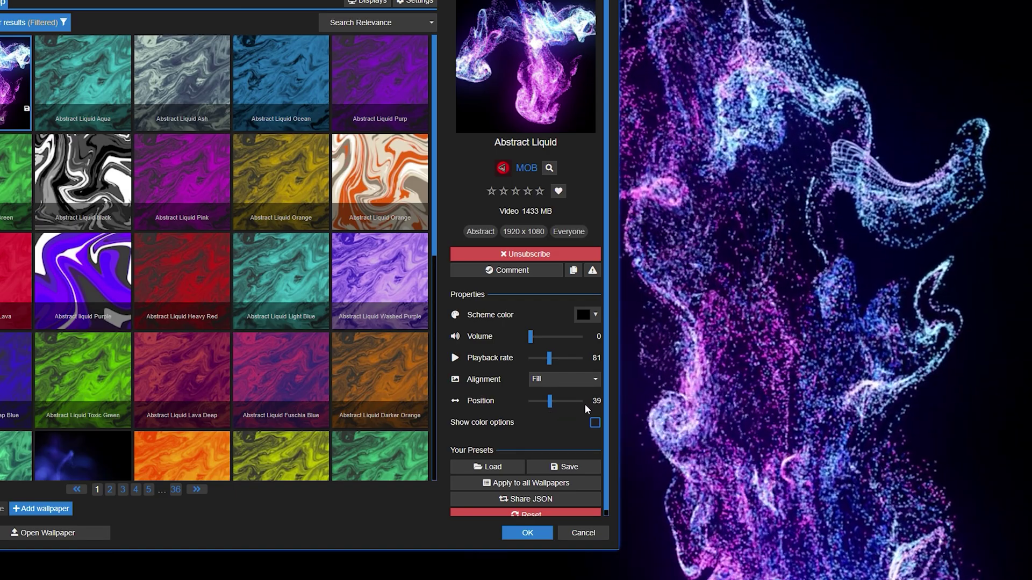
pyautogui.scroll(-1, 556, 423)
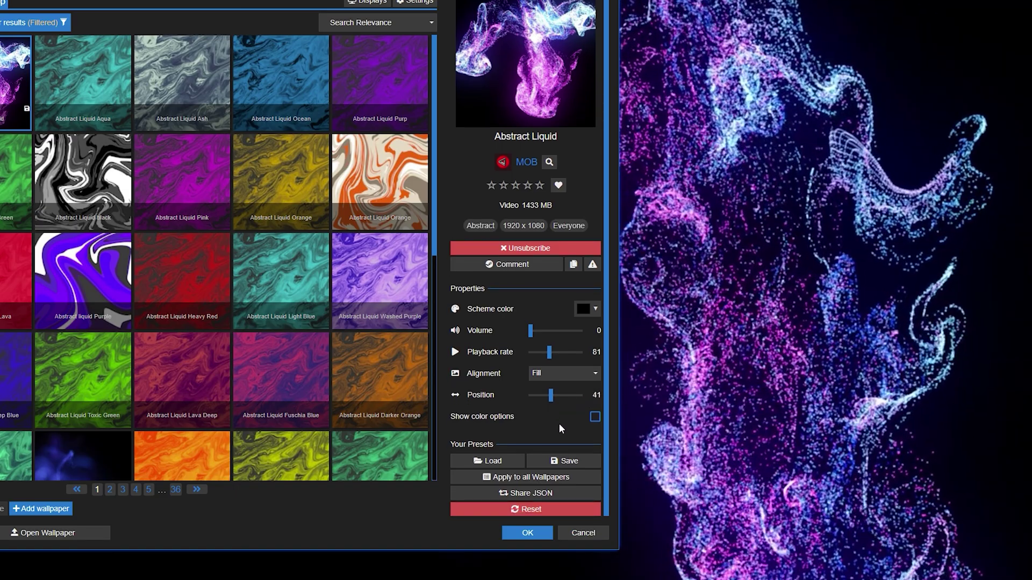
pyautogui.press('Left')
pyautogui.press('Left')
pyautogui.press('Left')
pyautogui.press('Left')
pyautogui.press('Left')
pyautogui.press('Left')
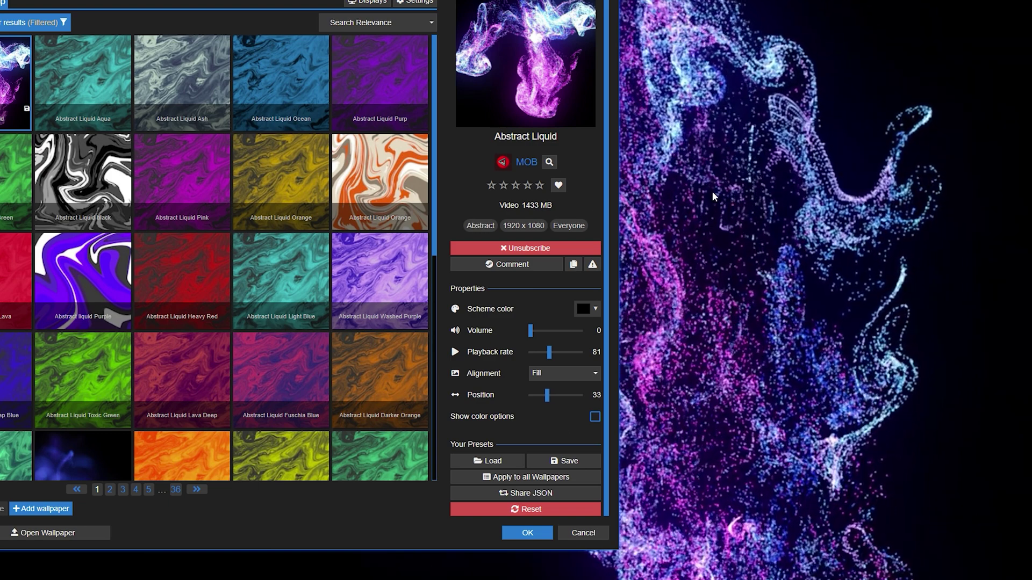
pyautogui.click(594, 417)
# Set Abstract Liquid's brightness to 44, contrast 47 and saturation 76
pyautogui.scroll(-2, 567, 439)
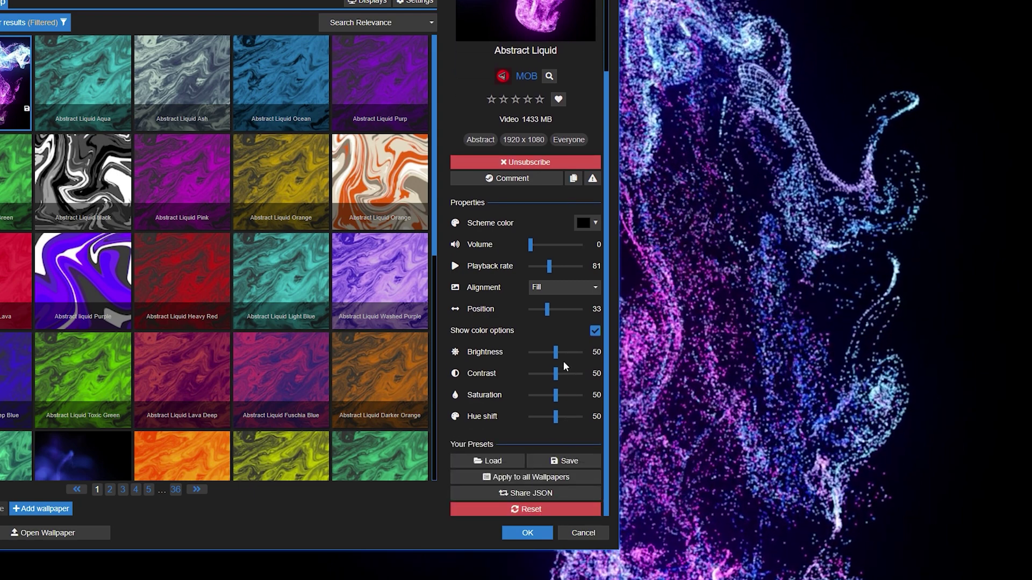
pyautogui.moveTo(557, 356); pyautogui.dragTo(568, 398)
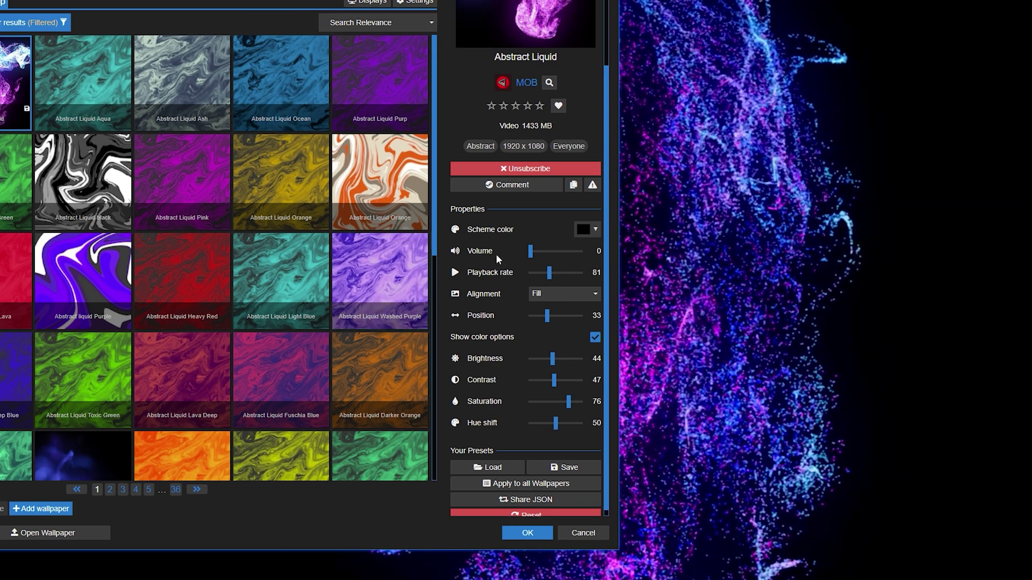
pyautogui.scroll(3, 495, 254)
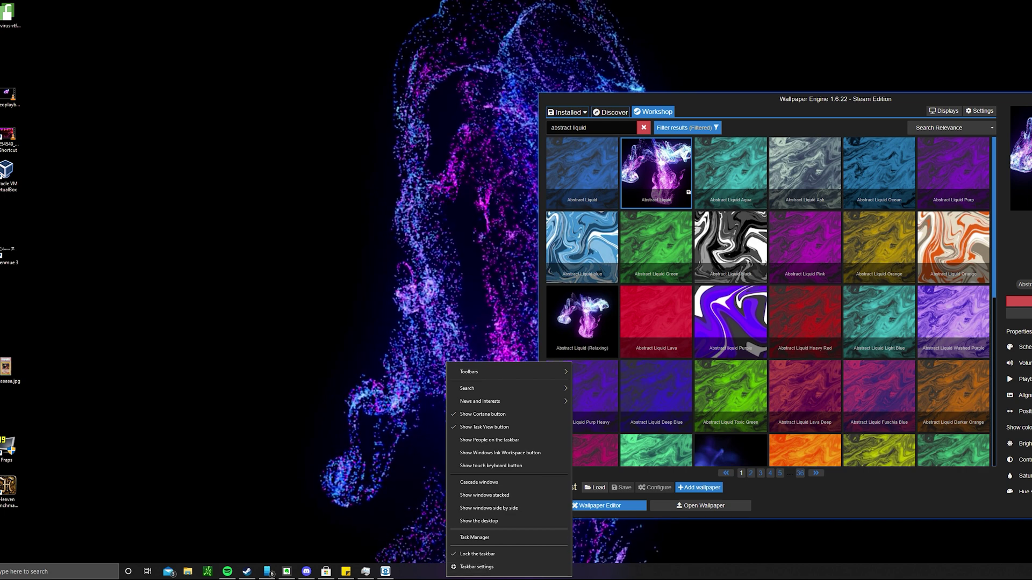
# Open Task Manager from the taskbar to check CPU, memory and GPU usage
pyautogui.click(475, 538)
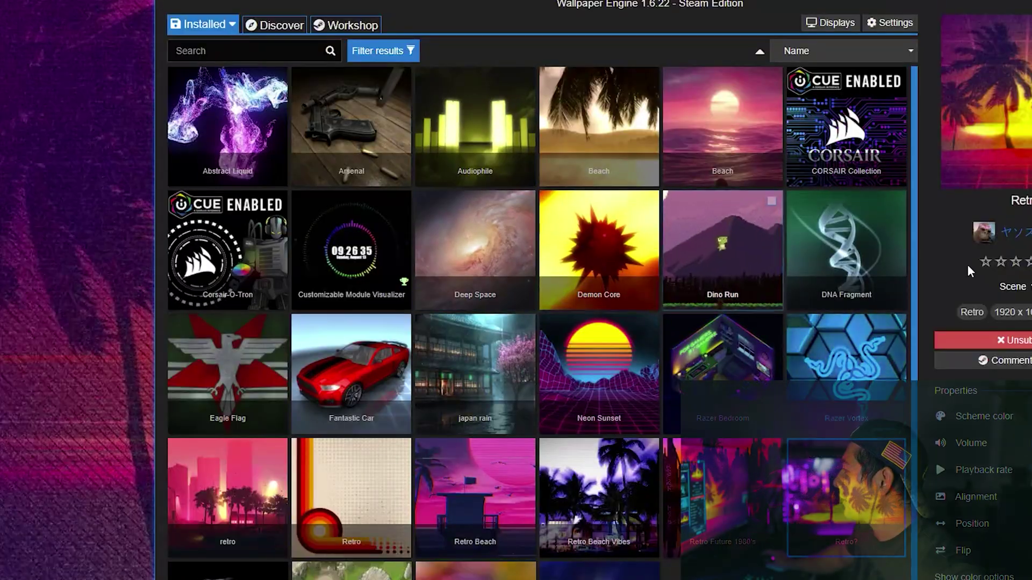
# Open Wallpaper Engine settings and keep wallpapers playing while other audio plays
pyautogui.scroll(-2, 801, 284)
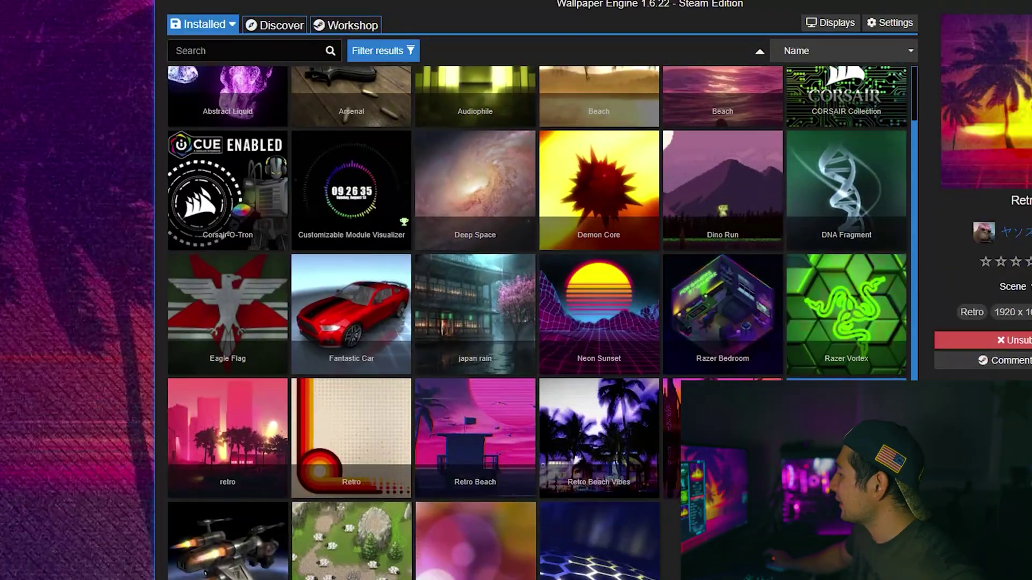
pyautogui.scroll(2, 801, 283)
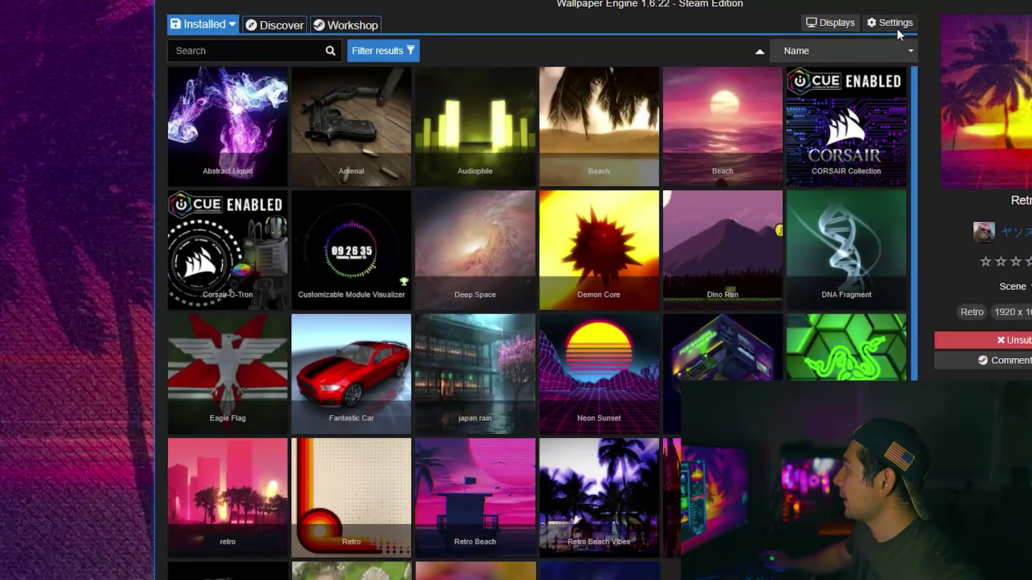
pyautogui.click(892, 23)
pyautogui.moveTo(730, 148); pyautogui.dragTo(558, 132)
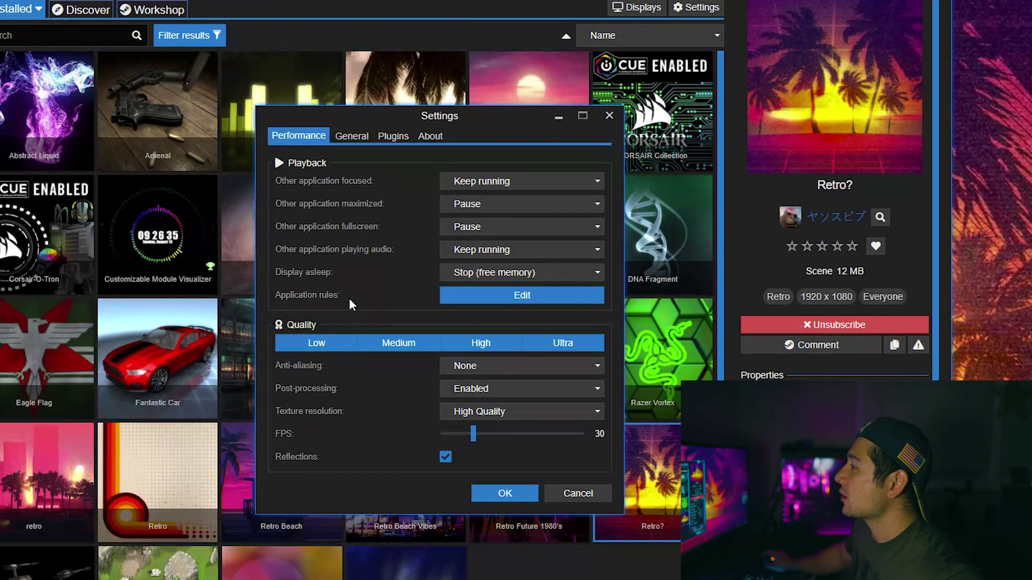
pyautogui.click(492, 250)
pyautogui.click(381, 246)
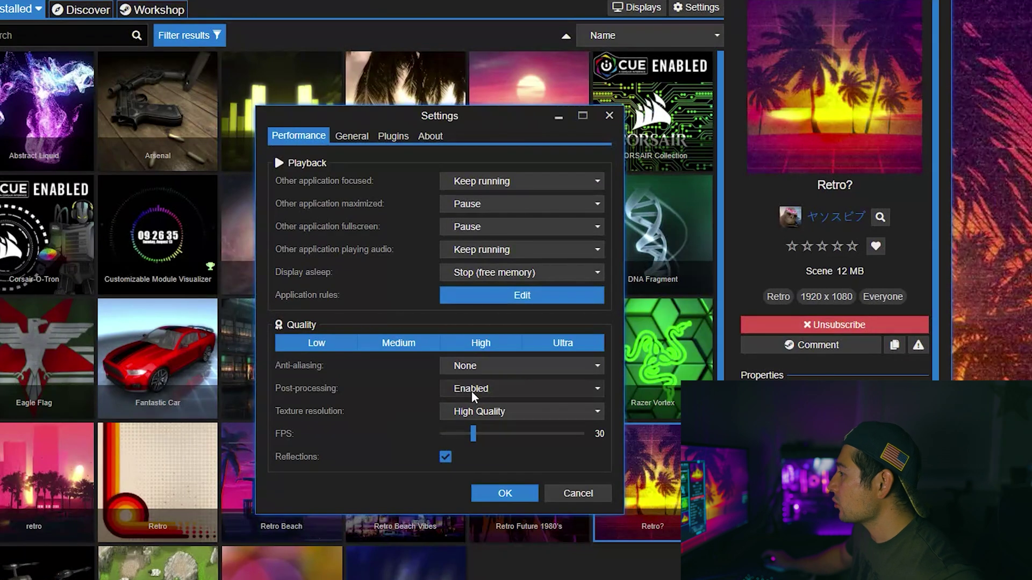
# In General settings keep Device Path monitor identification, then view the Plugins page
pyautogui.click(352, 137)
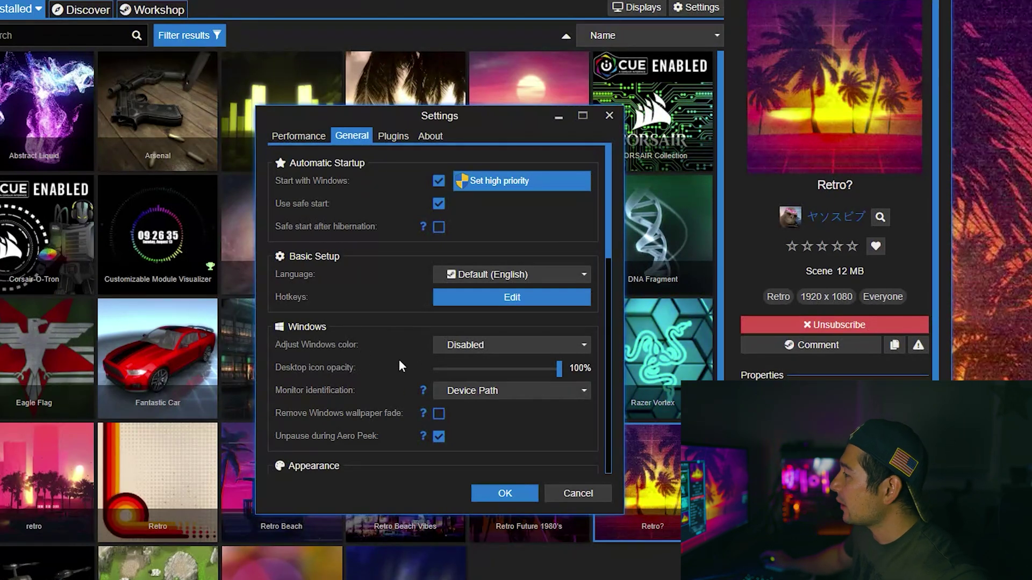
pyautogui.click(459, 350)
pyautogui.click(451, 391)
pyautogui.click(393, 380)
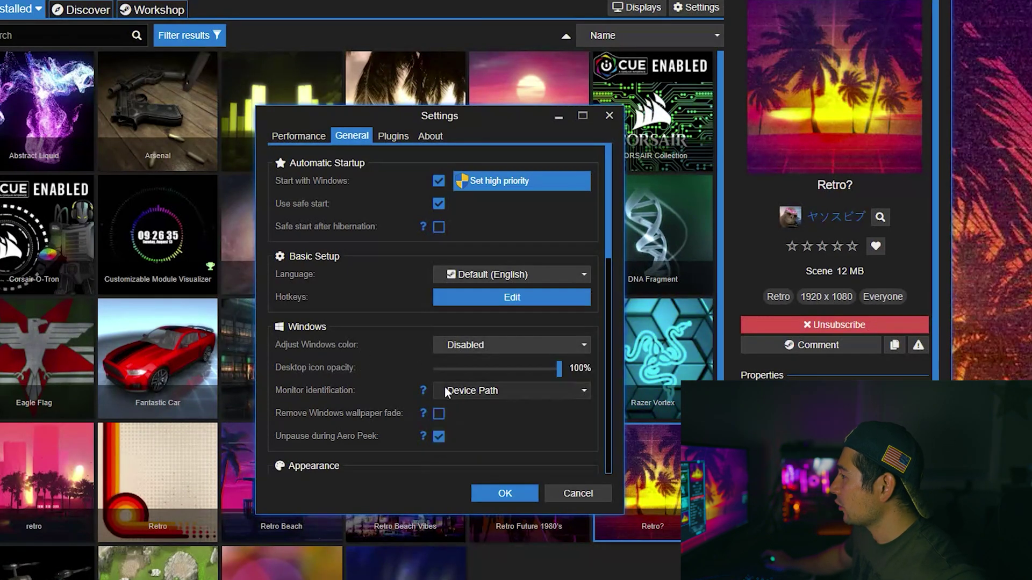
pyautogui.click(465, 396)
pyautogui.click(463, 410)
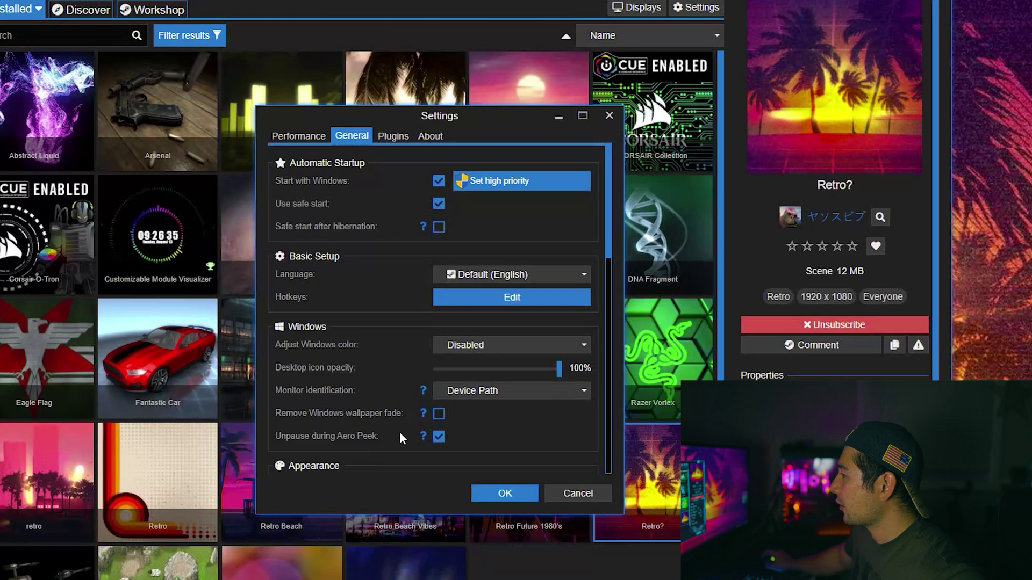
pyautogui.click(393, 138)
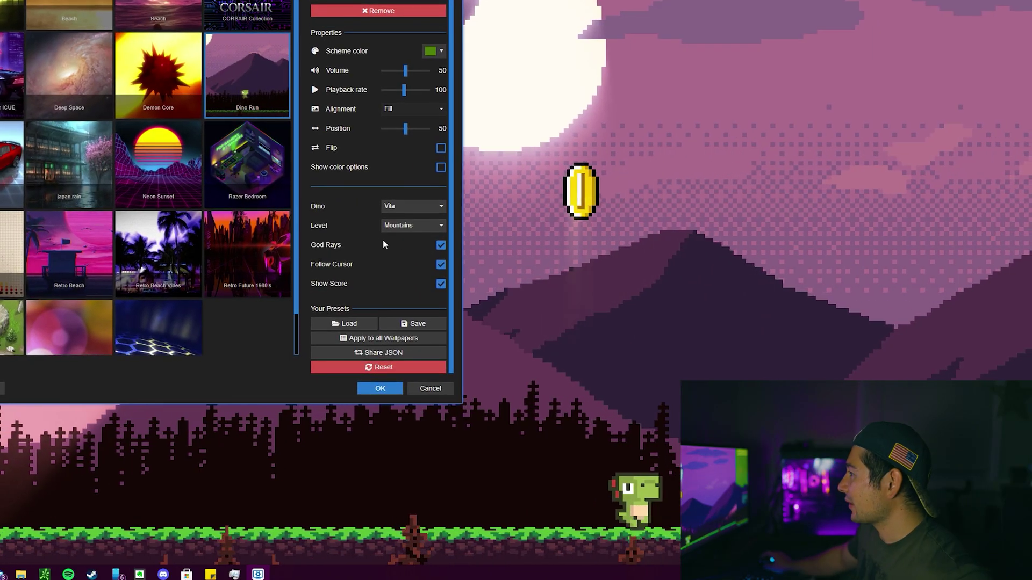
# Set Dino Run to the Doux dino on the Mario level, after trying Glacier and Country, and apply with OK
pyautogui.click(422, 208)
pyautogui.click(410, 237)
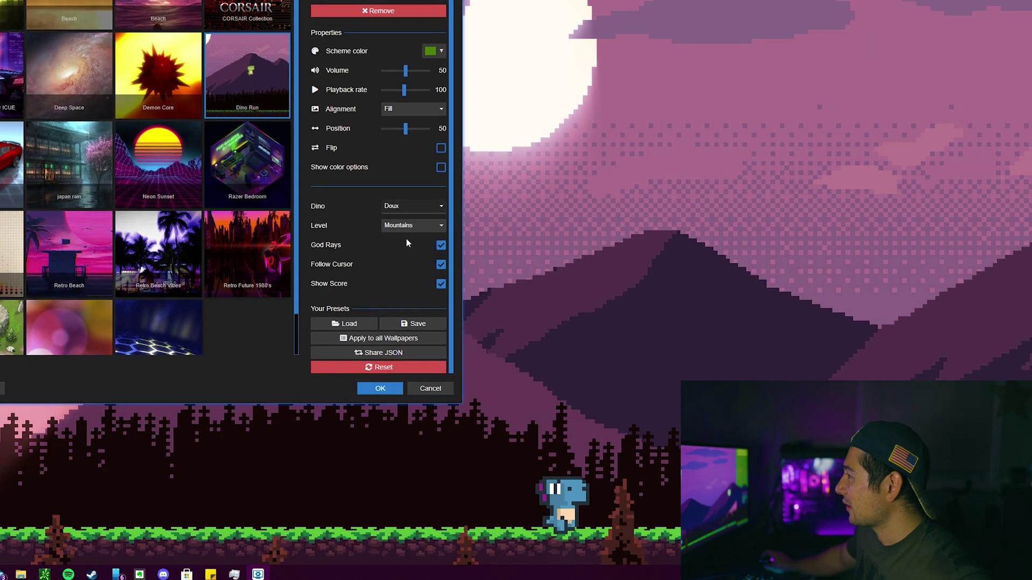
pyautogui.click(414, 225)
pyautogui.click(411, 255)
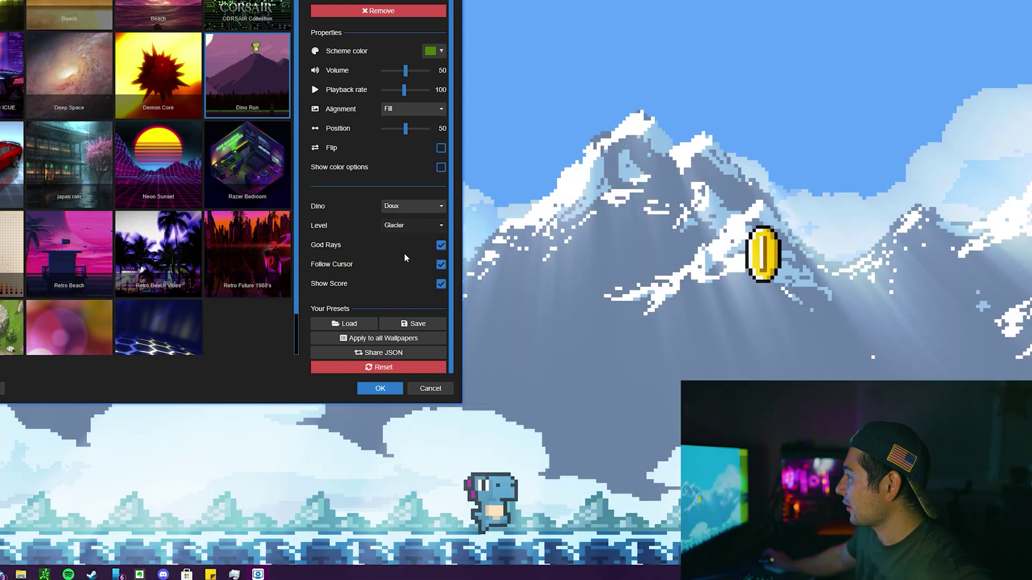
pyautogui.click(417, 225)
pyautogui.click(410, 269)
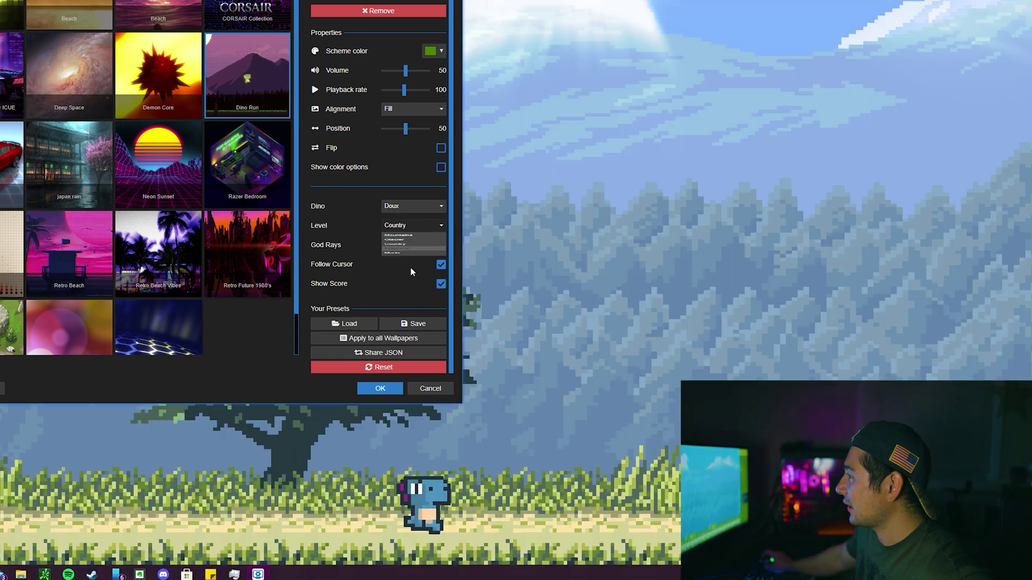
pyautogui.click(408, 227)
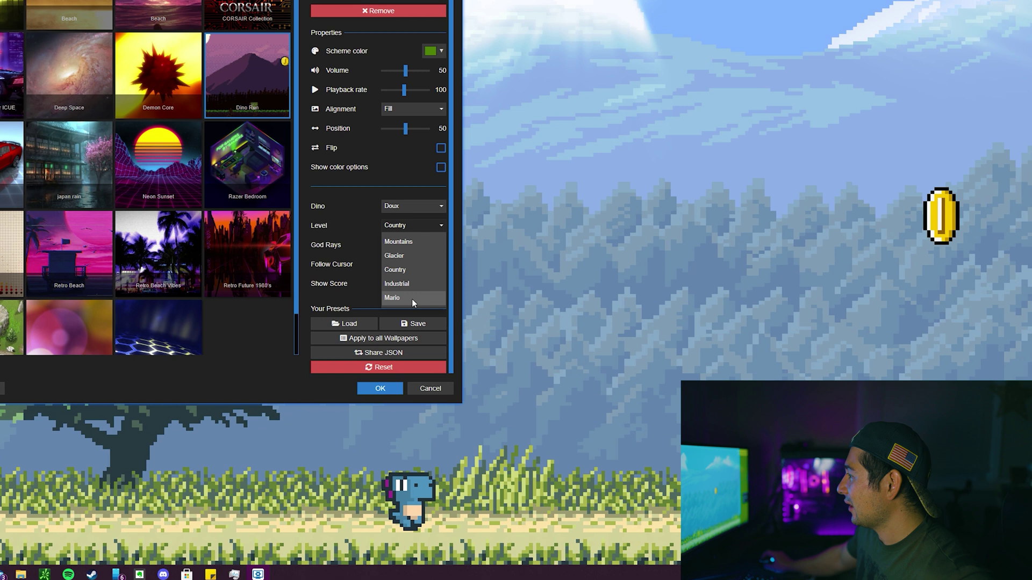
pyautogui.click(410, 299)
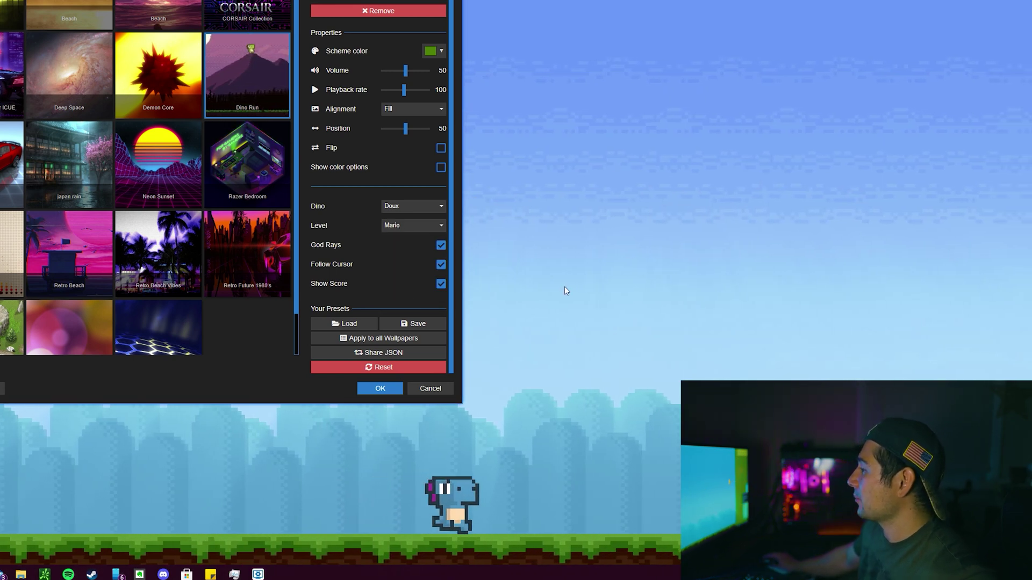
pyautogui.click(380, 388)
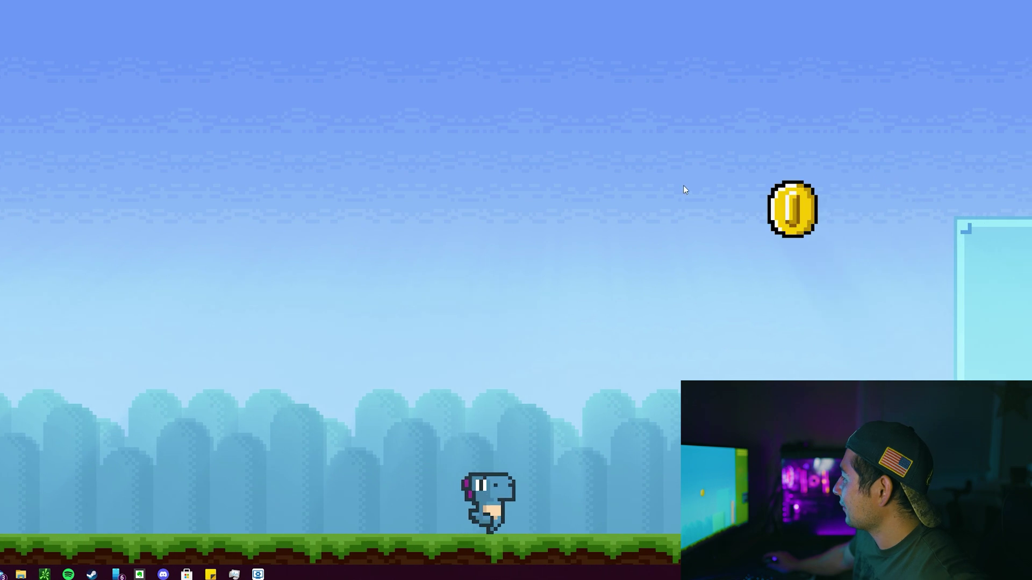
pyautogui.moveTo(493, 470); pyautogui.dragTo(580, 382)
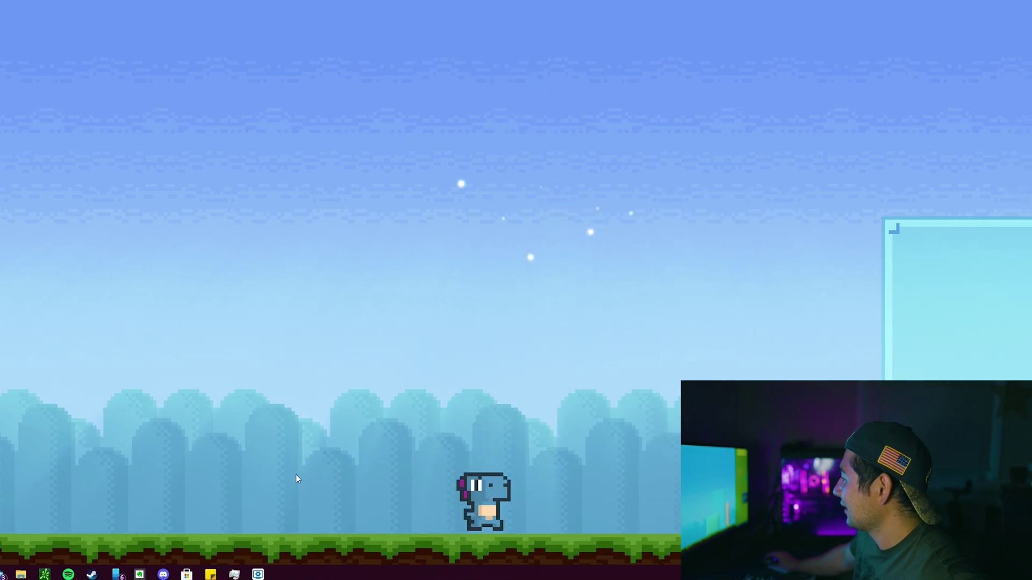